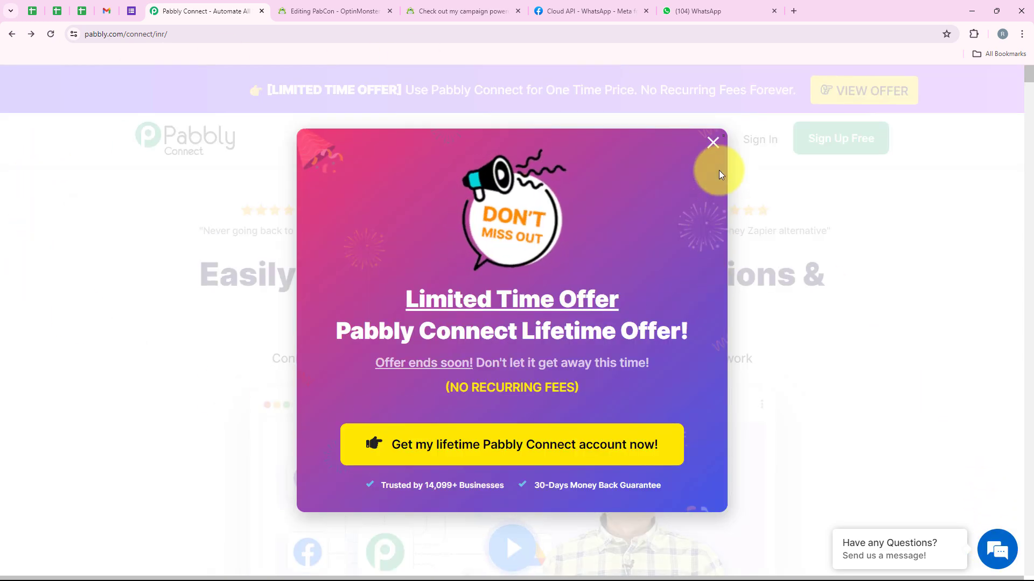
Dismiss the lifetime offer pop-up on the Pabbly Connect page and sign in to the existing account
{"action": "left_click", "coordinate": [711, 141]}
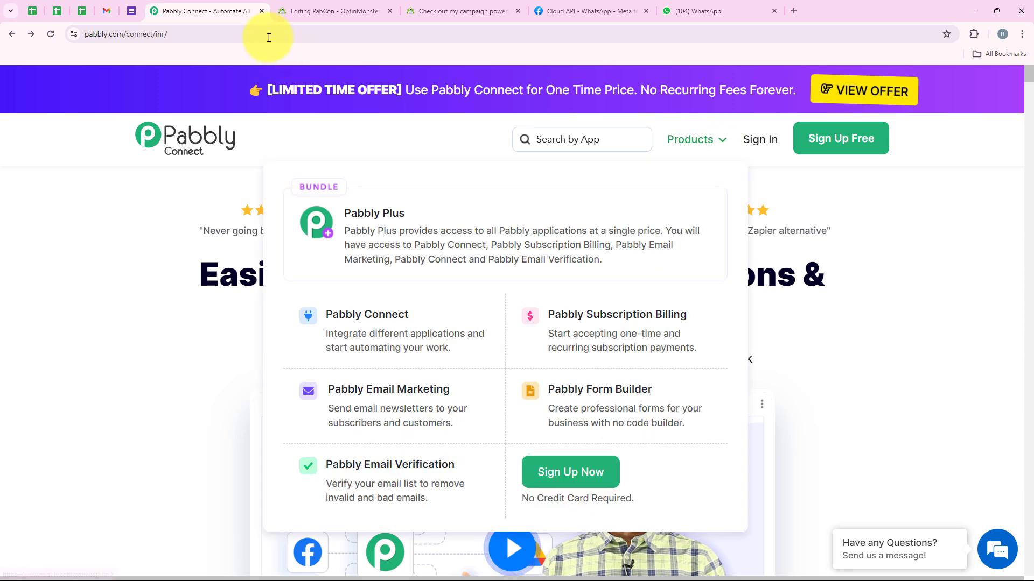
{"action": "left_click", "coordinate": [211, 25]}
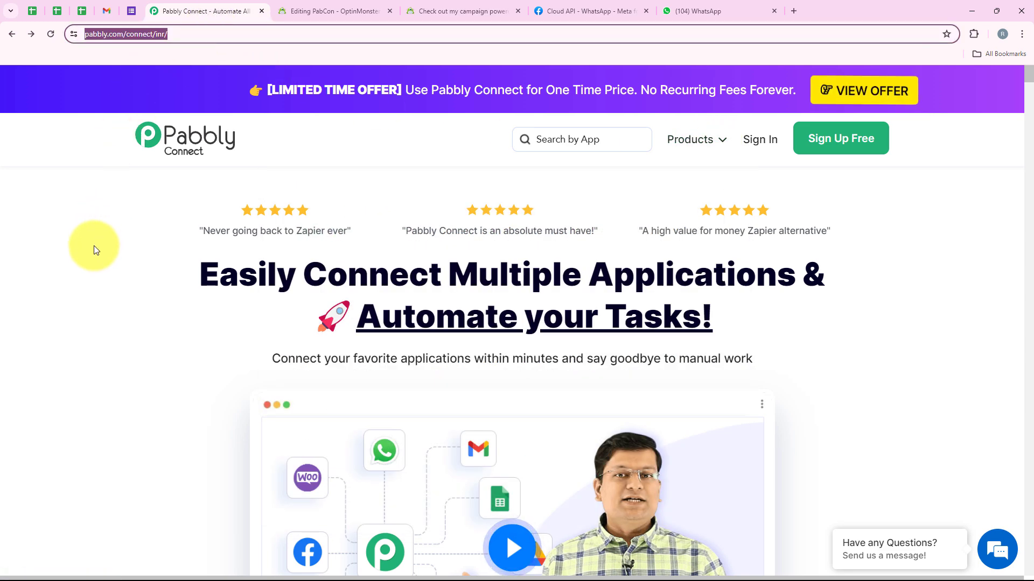
{"action": "left_click", "coordinate": [94, 245]}
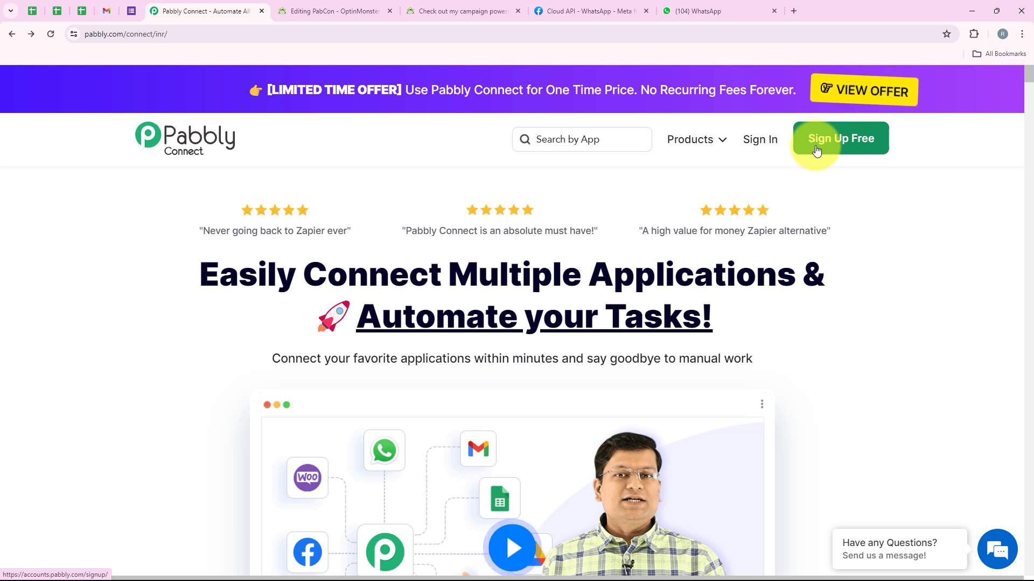
{"action": "left_click", "coordinate": [760, 141]}
Access Pabbly Connect from the All Pabbly Apps page
{"action": "left_click_drag", "start_coordinate": [118, 157], "coordinate": [278, 171]}
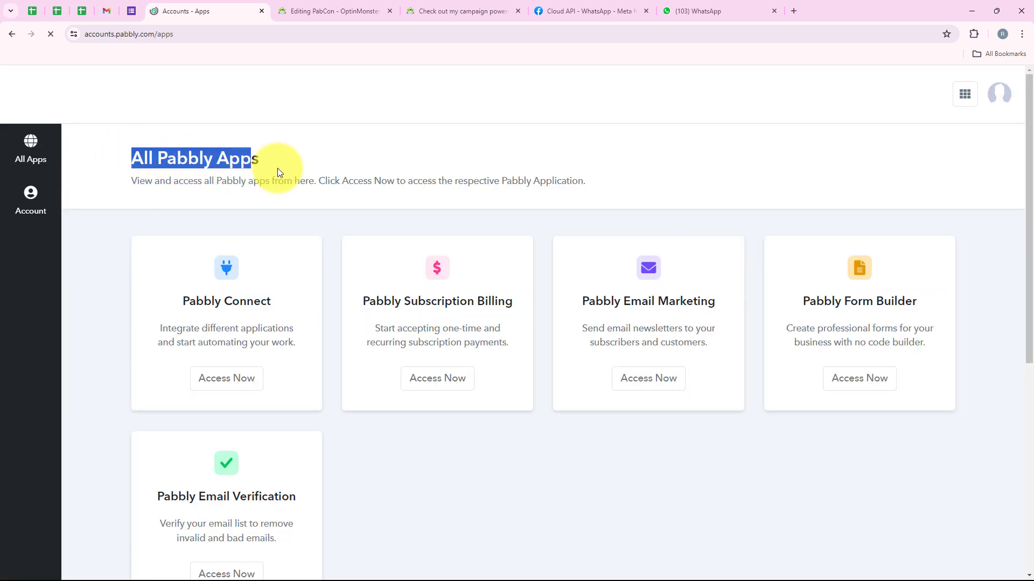
{"action": "left_click", "coordinate": [285, 154]}
{"action": "scroll", "coordinate": [443, 489], "scroll_direction": "down", "scroll_amount": 2}
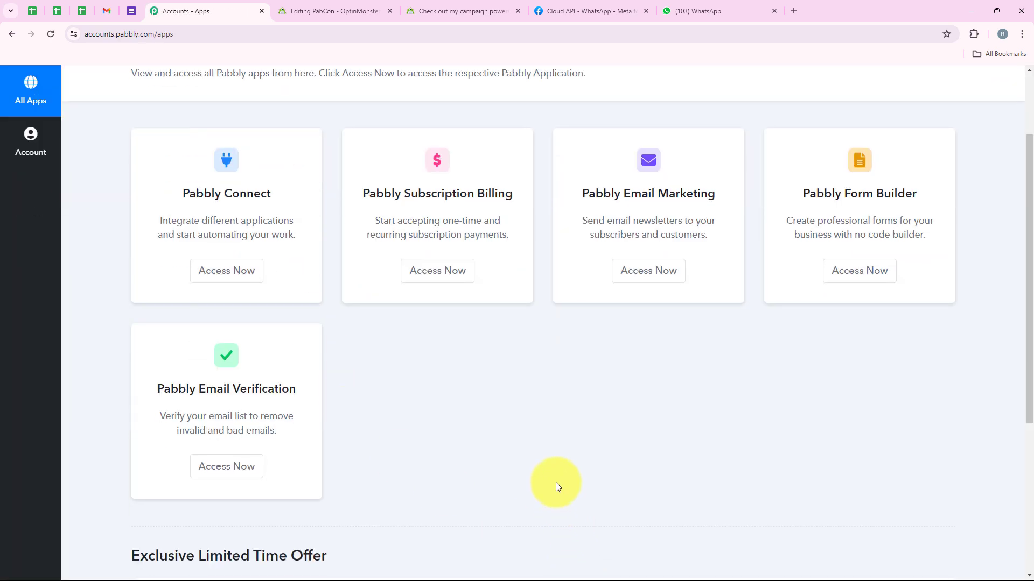
{"action": "scroll", "coordinate": [555, 483], "scroll_direction": "up", "scroll_amount": 2}
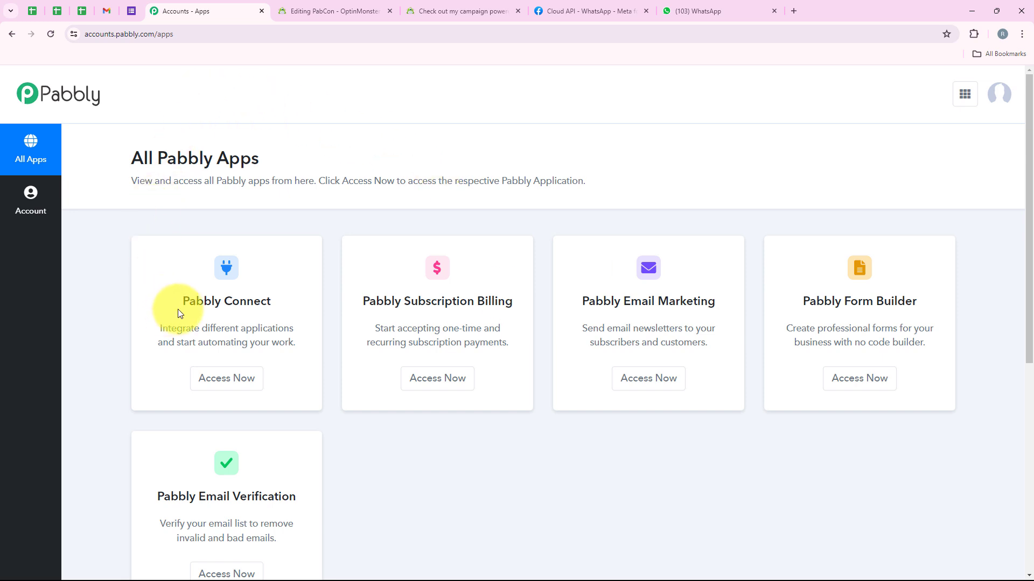
{"action": "left_click_drag", "start_coordinate": [186, 305], "coordinate": [273, 305]}
{"action": "left_click_drag", "start_coordinate": [206, 328], "coordinate": [294, 330]}
{"action": "left_click", "coordinate": [307, 281]}
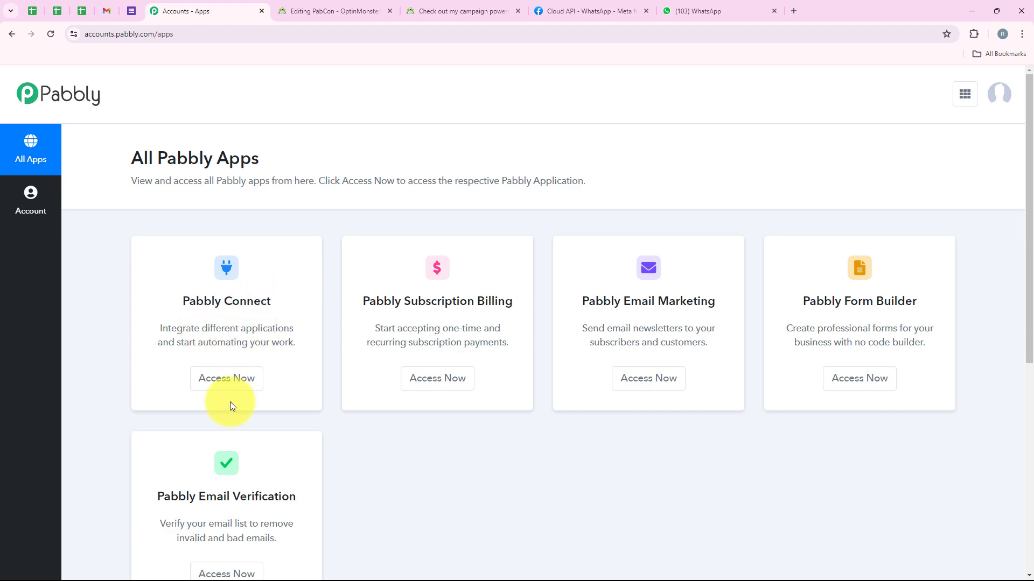
{"action": "left_click", "coordinate": [230, 377]}
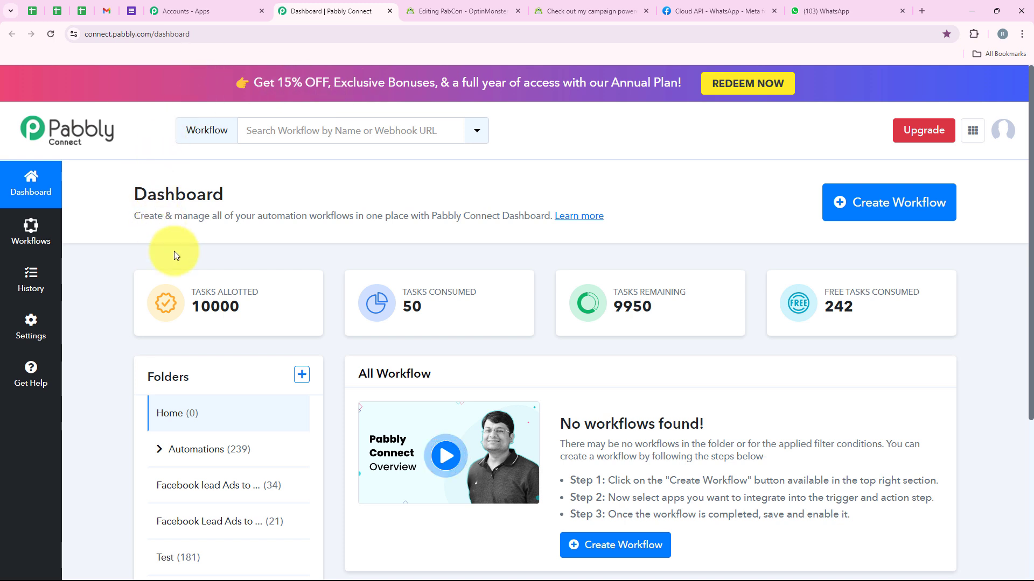
Begin creating a new workflow and choose Automations as its folder
{"action": "left_click", "coordinate": [861, 195]}
{"action": "left_click_drag", "start_coordinate": [450, 266], "coordinate": [355, 270]}
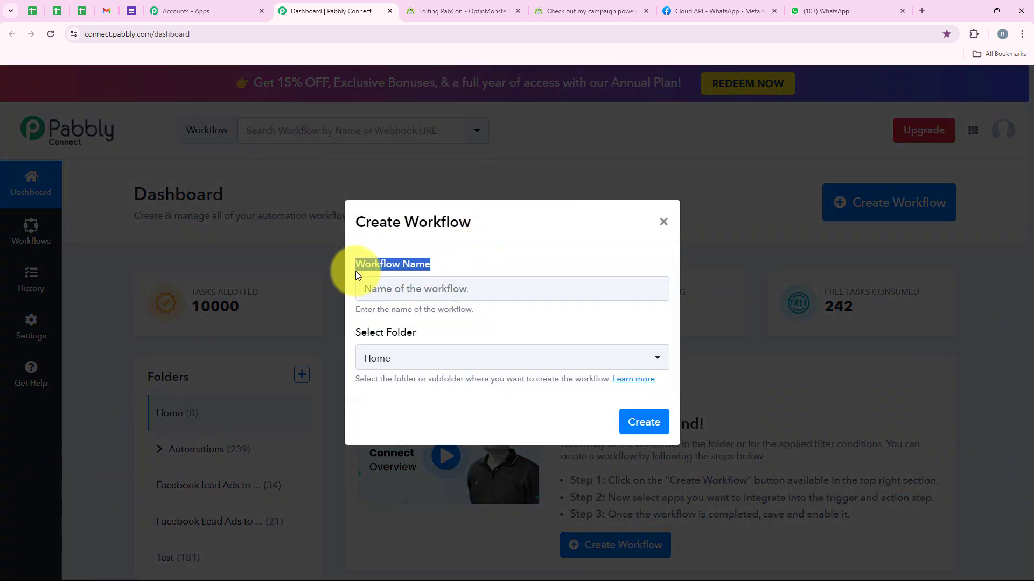
{"action": "left_click_drag", "start_coordinate": [438, 331], "coordinate": [325, 331]}
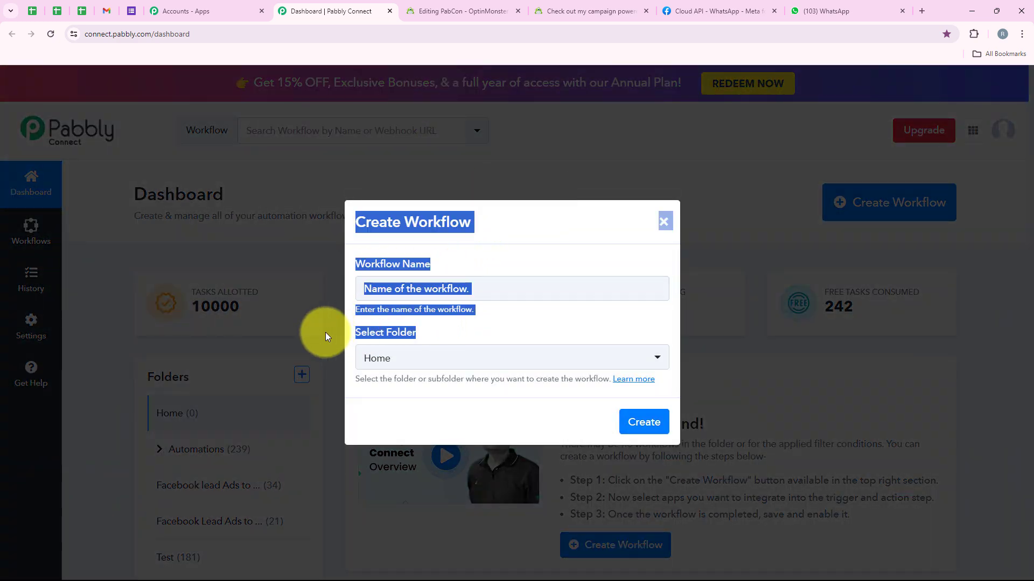
{"action": "left_click", "coordinate": [404, 291]}
{"action": "left_click", "coordinate": [508, 359]}
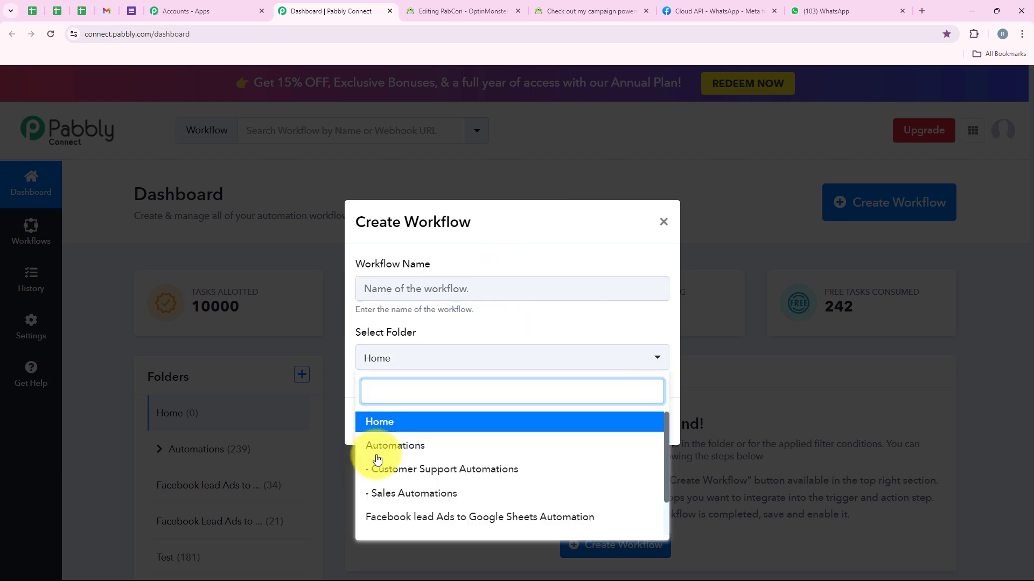
{"action": "left_click", "coordinate": [646, 454]}
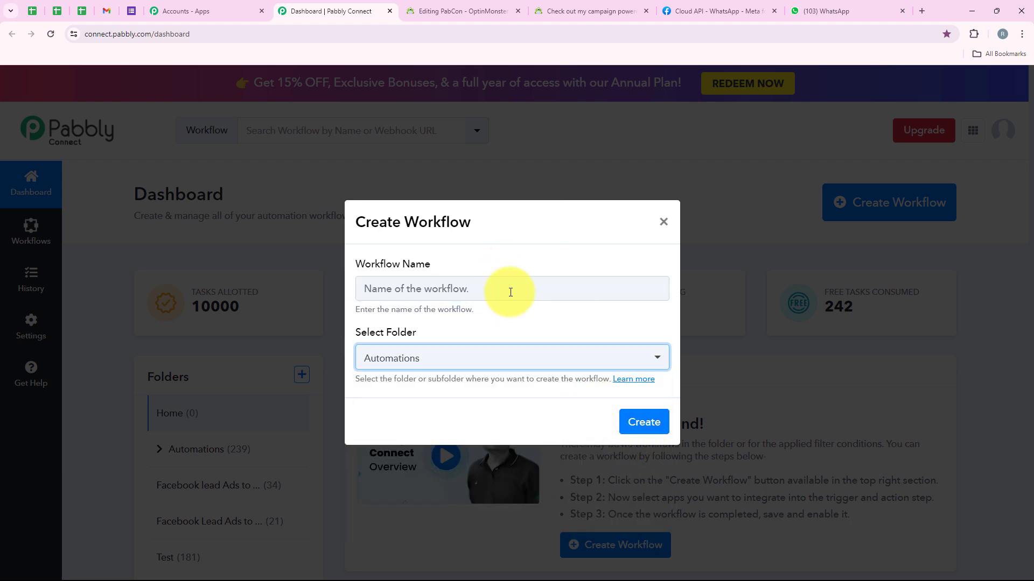
Paste the workflow name beginning "How to Send Automated WhatsApp Message to OptinMonster" and create the workflow
{"action": "left_click", "coordinate": [484, 279]}
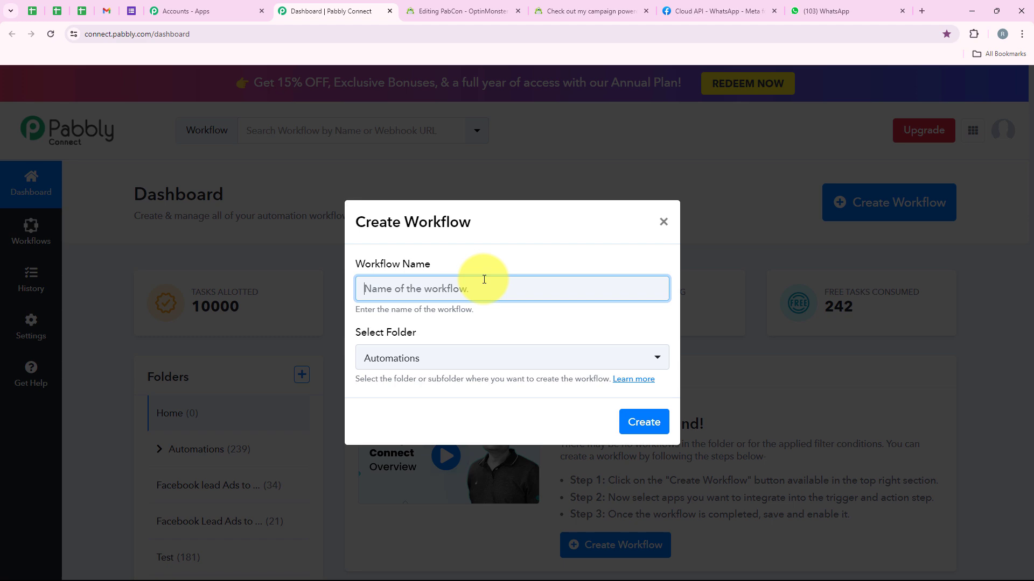
{"action": "key", "text": "ctrl+v"}
{"action": "left_click_drag", "start_coordinate": [364, 289], "coordinate": [674, 276]}
{"action": "left_click", "coordinate": [644, 422]}
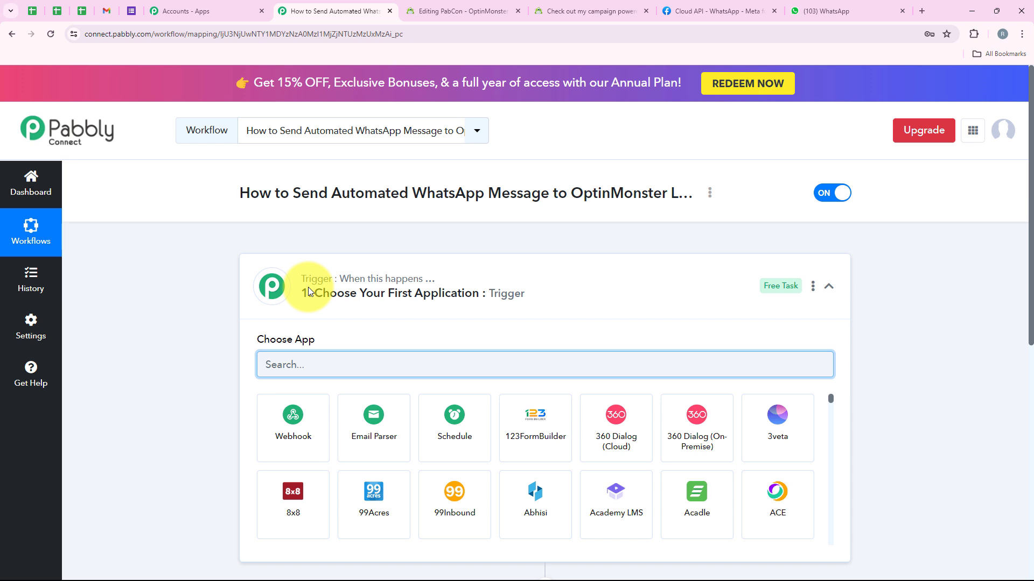
Find OptinMonster and choose it as the workflow's trigger application
{"action": "left_click", "coordinate": [308, 286]}
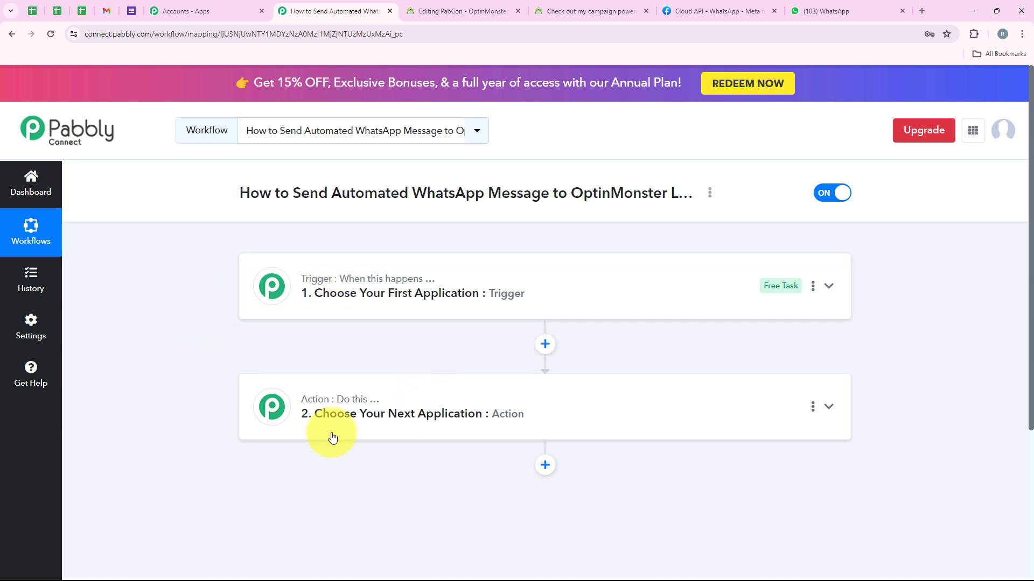
{"action": "left_click", "coordinate": [358, 304]}
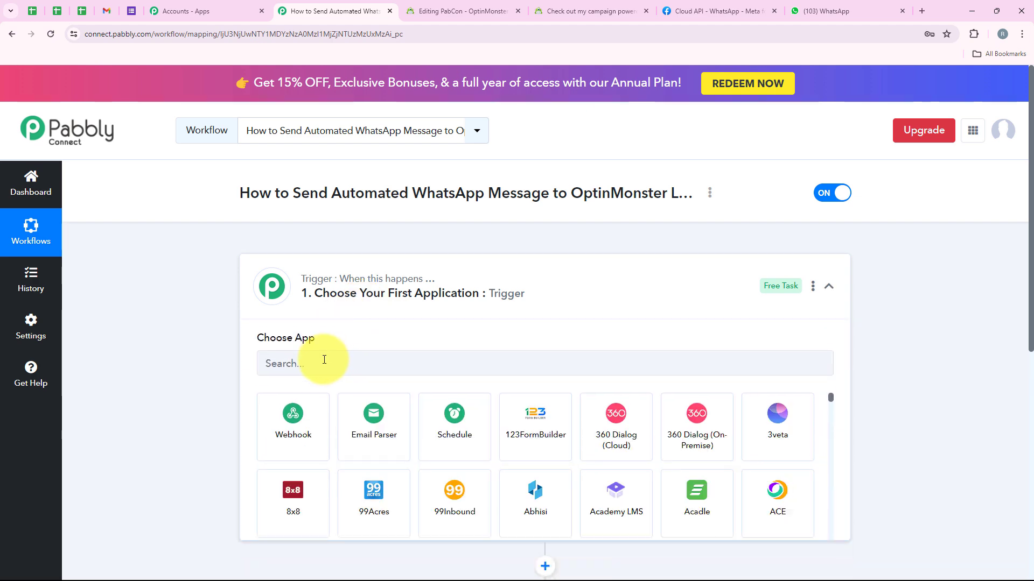
{"action": "type", "text": "Opt"}
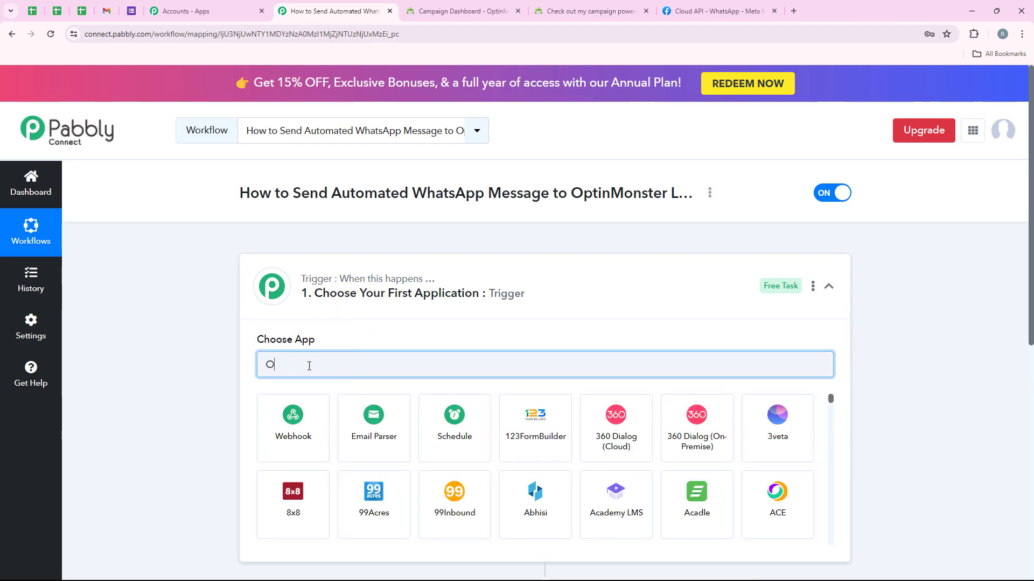
{"action": "type", "text": "pti"}
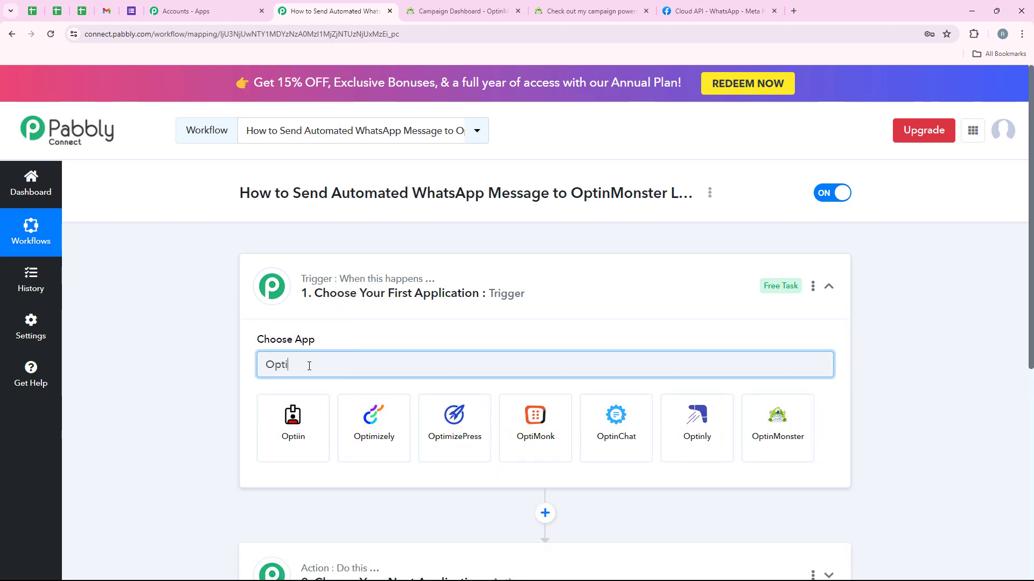
{"action": "type", "text": "nMonster"}
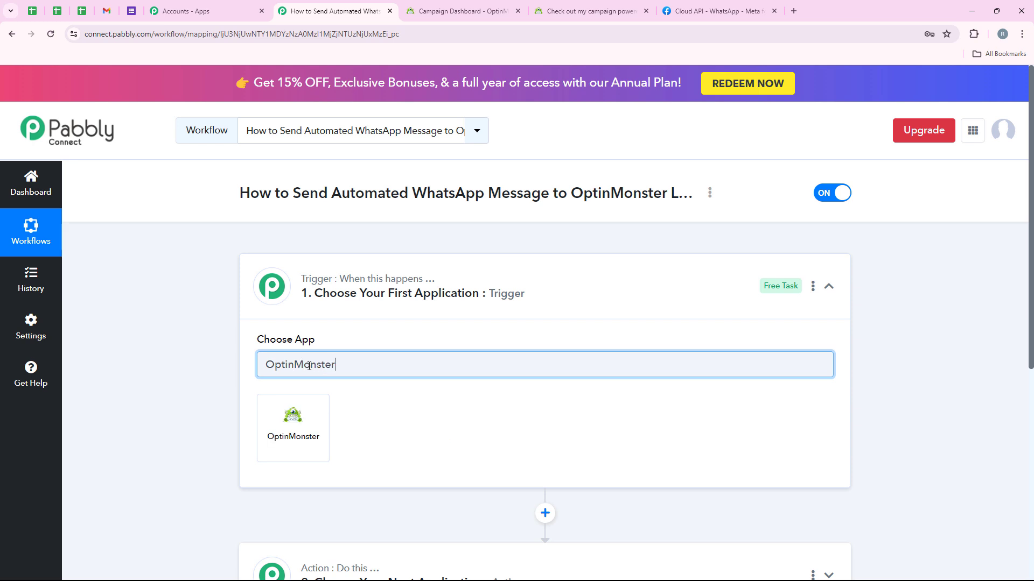
{"action": "double_click", "coordinate": [357, 365]}
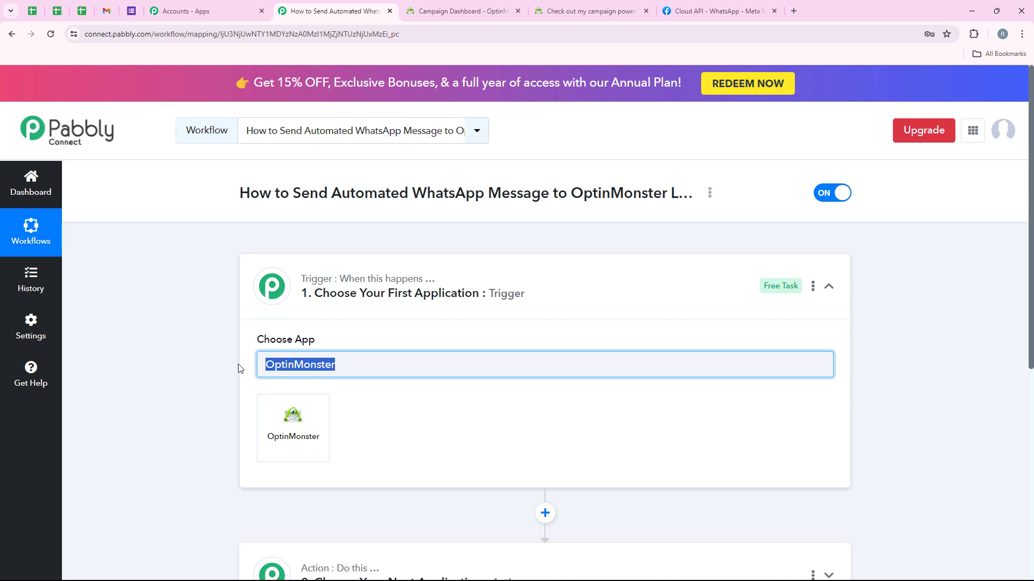
{"action": "left_click", "coordinate": [284, 458]}
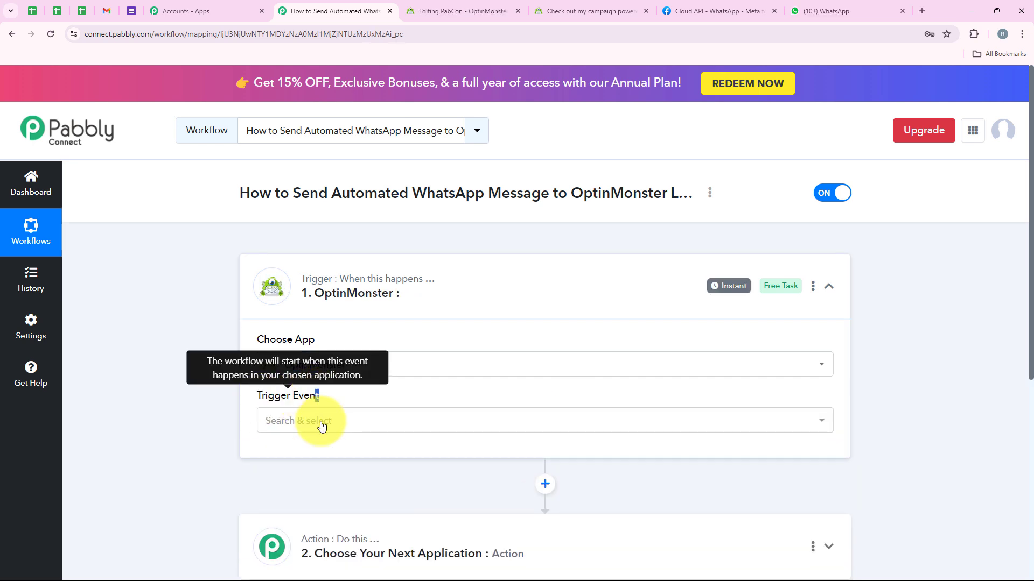
Set the trigger event to New Lead and copy the webhook URL
{"action": "left_click", "coordinate": [325, 421]}
{"action": "left_click", "coordinate": [261, 489]}
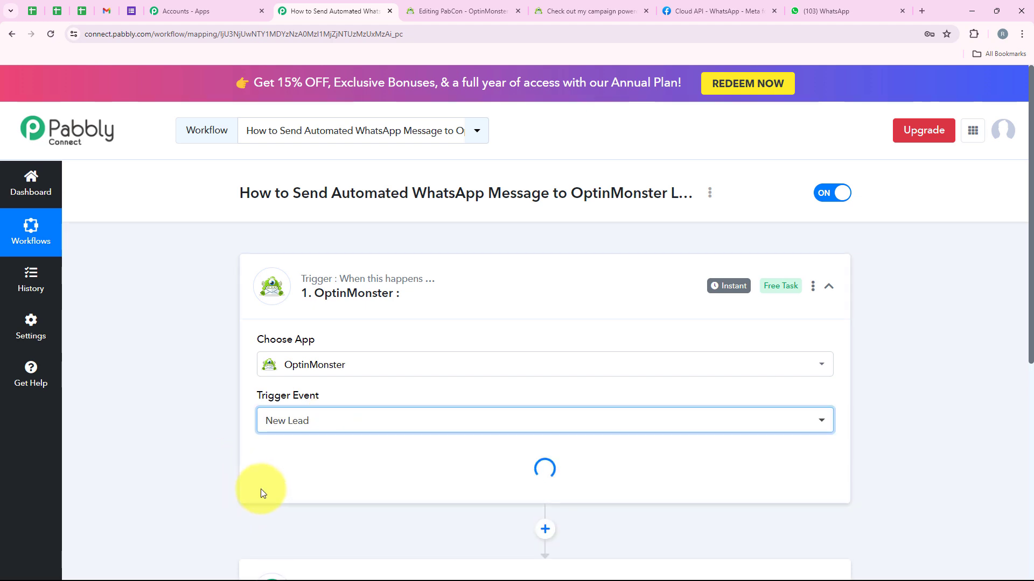
{"action": "scroll", "coordinate": [492, 138], "scroll_direction": "down", "scroll_amount": 4}
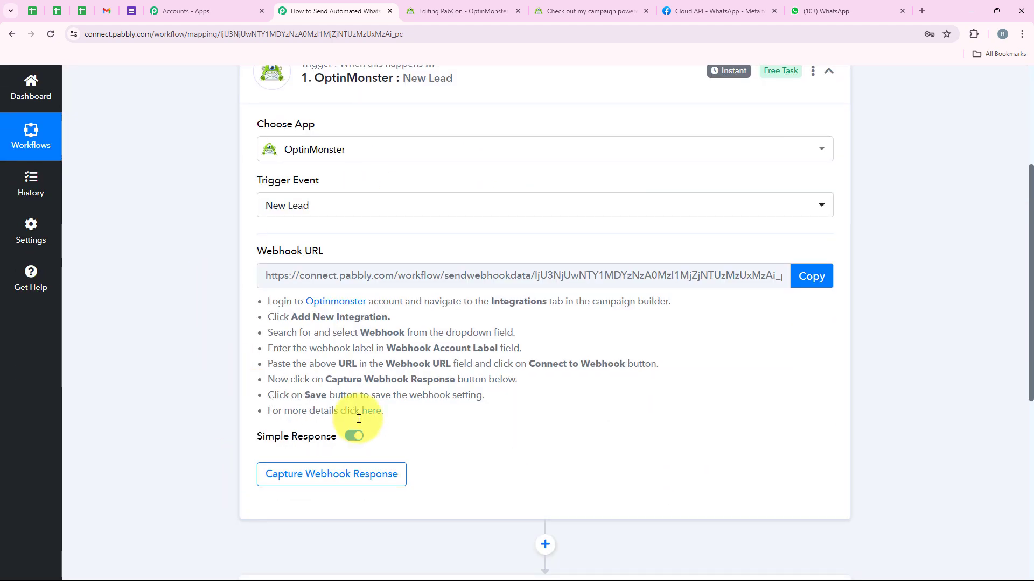
{"action": "left_click", "coordinate": [808, 276]}
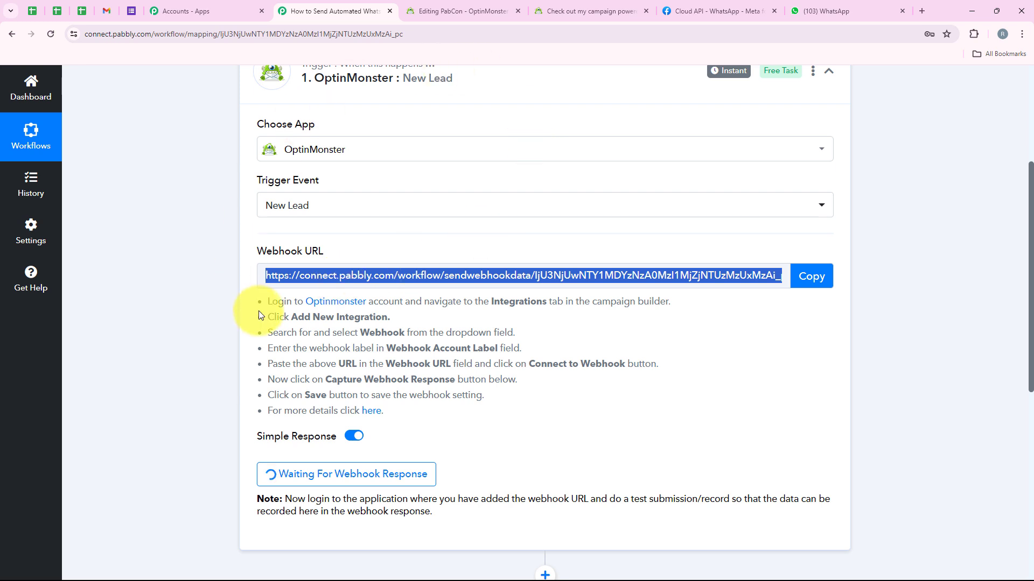
Switch to OptinMonster and open the integrations of the PabCon campaign
{"action": "left_click", "coordinate": [458, 11]}
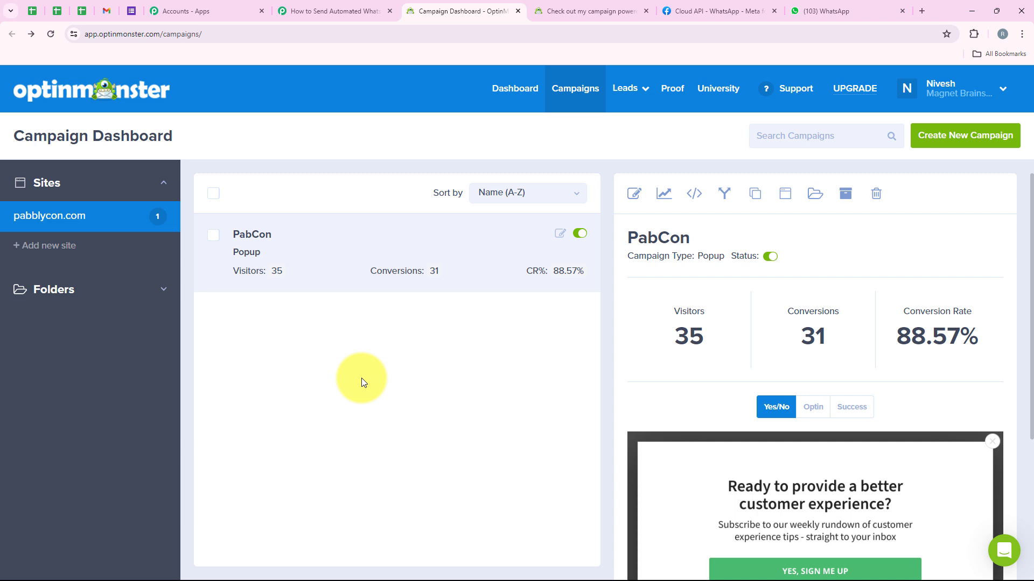
{"action": "double_click", "coordinate": [256, 241]}
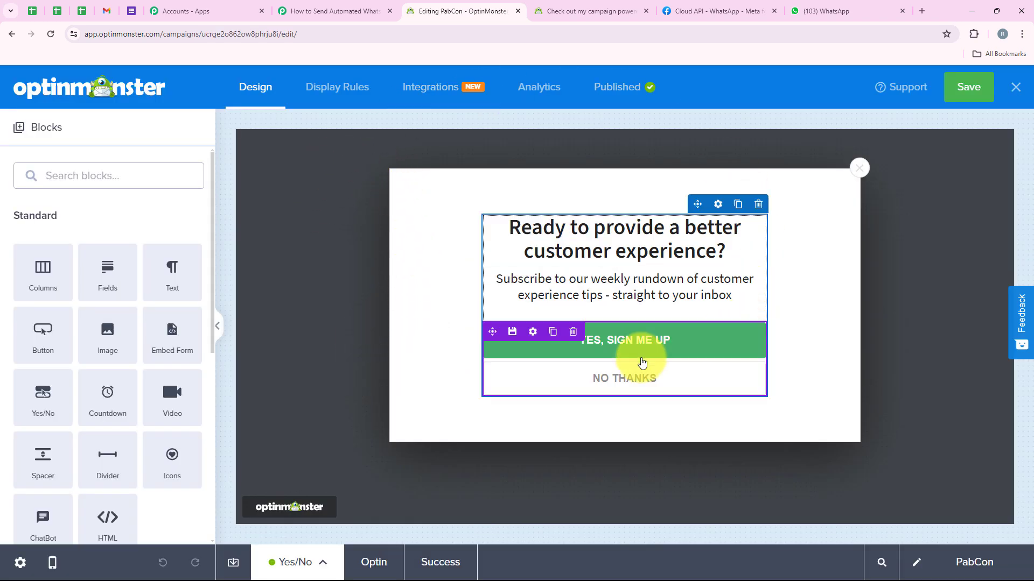
{"action": "left_click", "coordinate": [422, 92]}
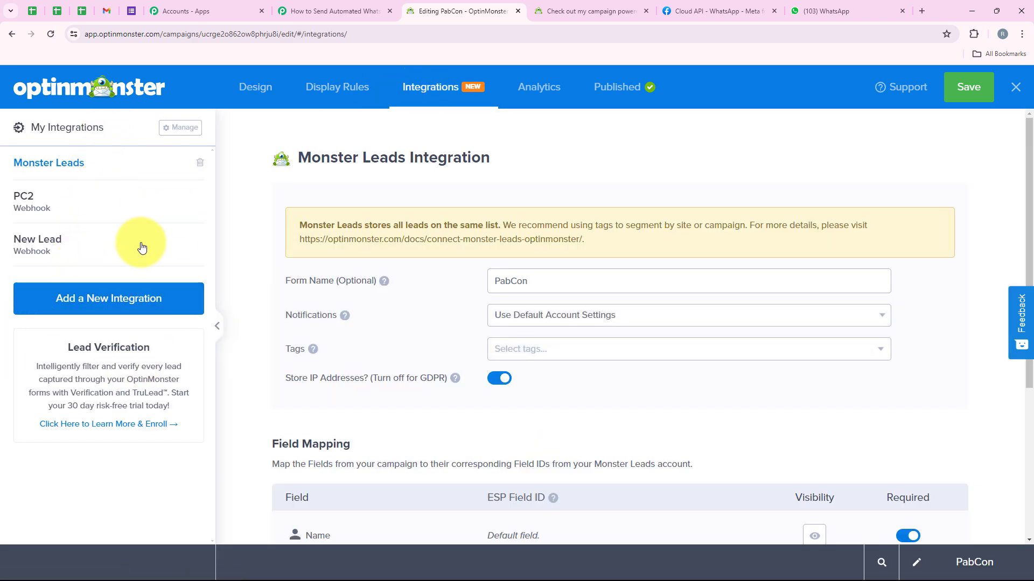
Add a new Webhook integration to the campaign, choosing Add New Webhook as the account
{"action": "left_click", "coordinate": [81, 296]}
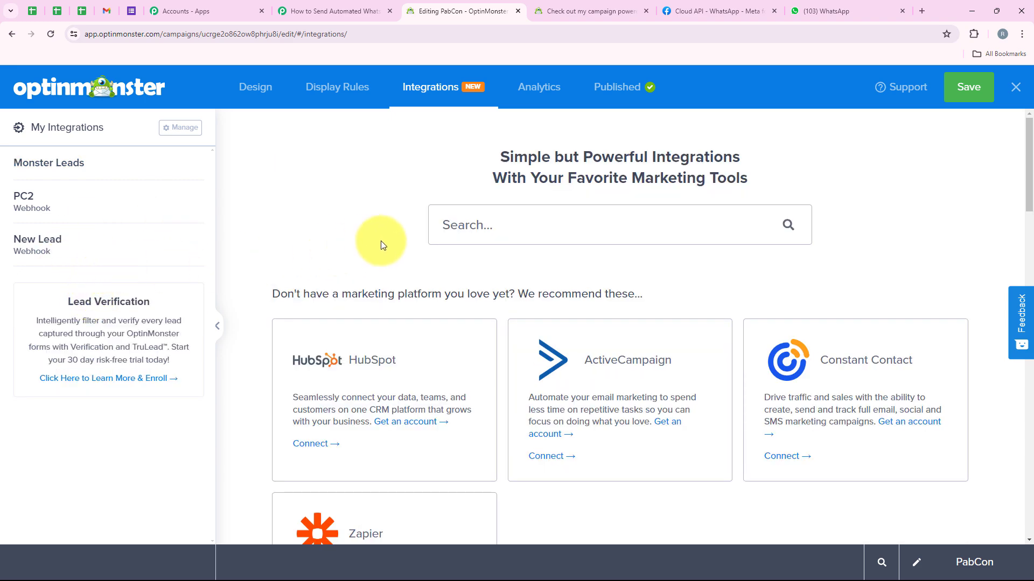
{"action": "scroll", "coordinate": [380, 245], "scroll_direction": "down", "scroll_amount": 8}
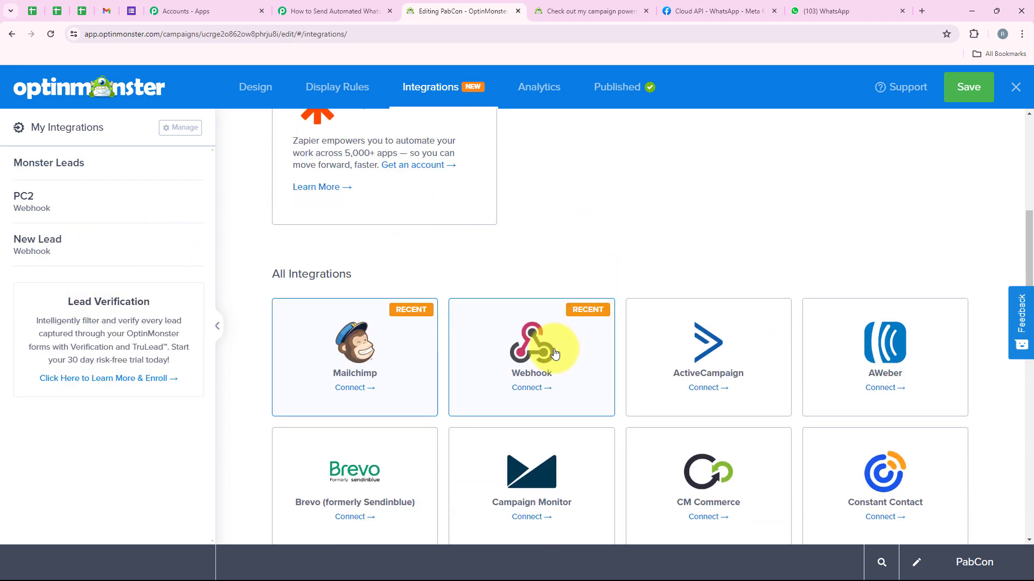
{"action": "left_click", "coordinate": [533, 344]}
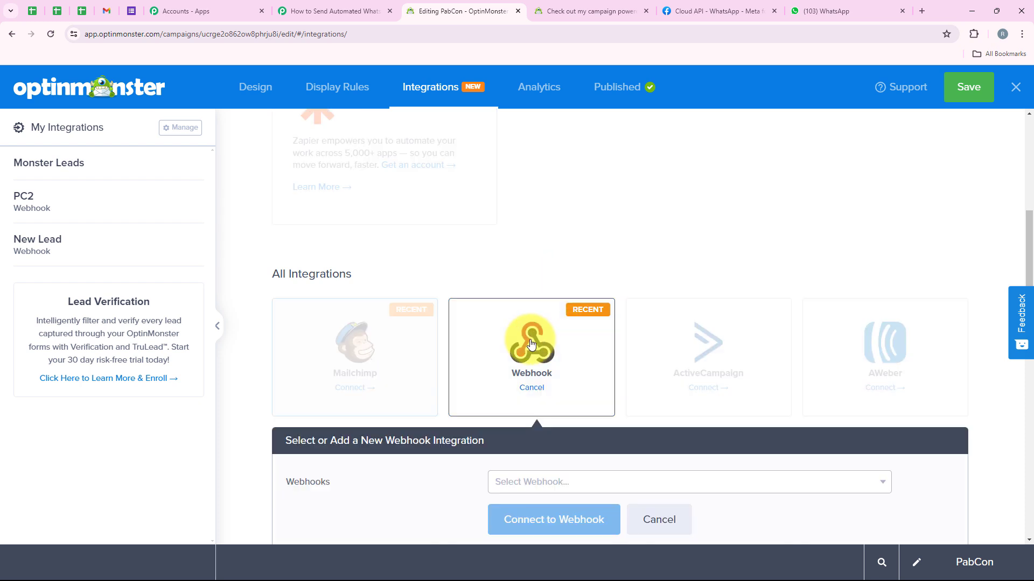
{"action": "scroll", "coordinate": [363, 243], "scroll_direction": "down", "scroll_amount": 2}
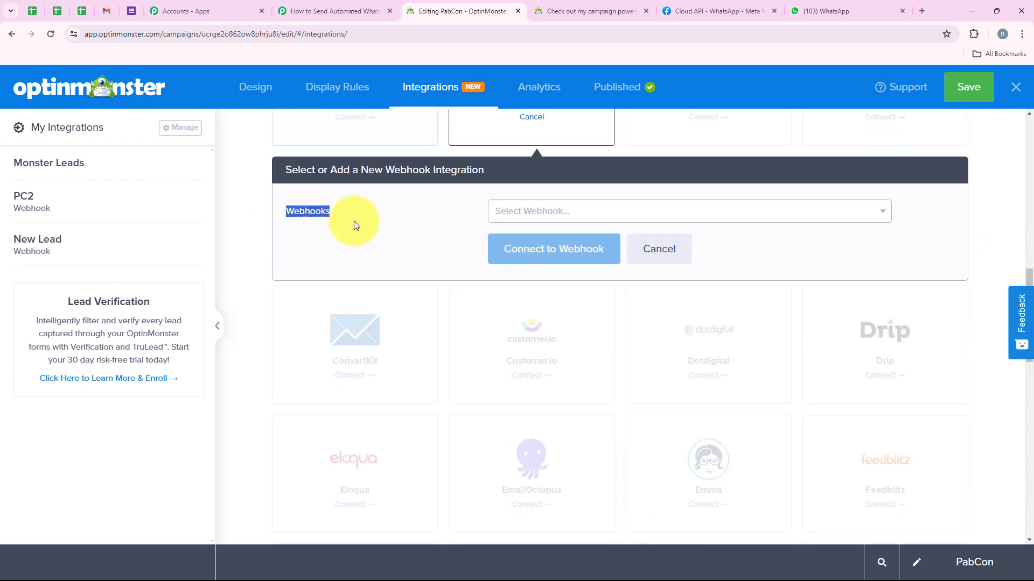
{"action": "left_click", "coordinate": [533, 213]}
{"action": "left_click", "coordinate": [534, 237]}
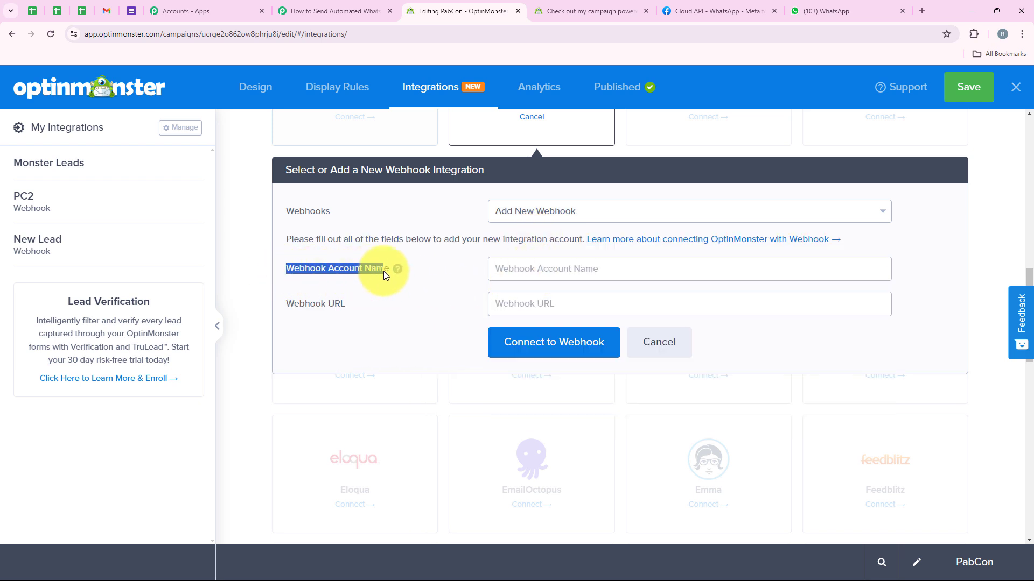
Name the webhook account WhatsApp Message, paste the copied webhook URL, and connect it to the campaign
{"action": "left_click_drag", "start_coordinate": [289, 310], "coordinate": [339, 302]}
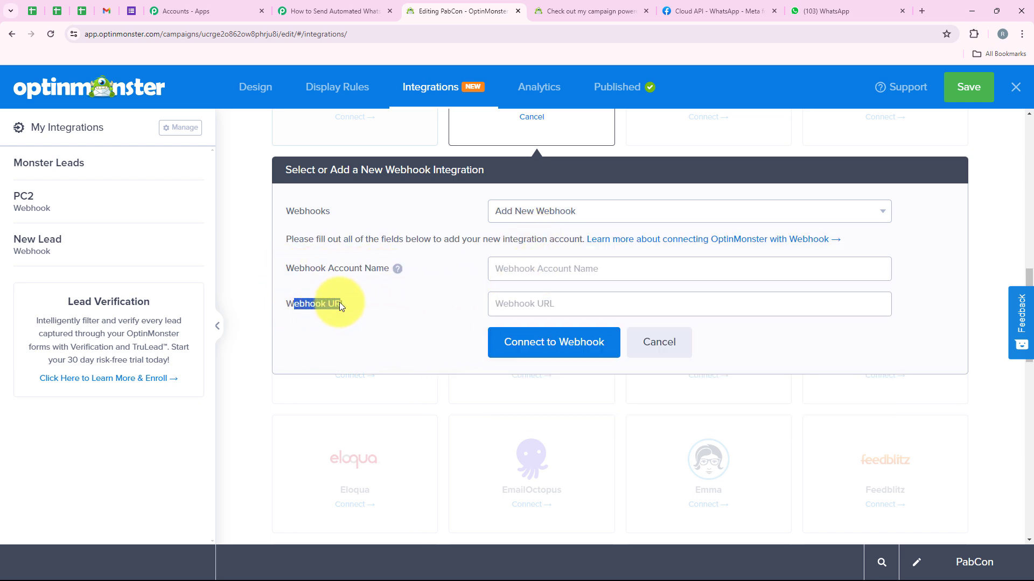
{"action": "left_click", "coordinate": [514, 266]}
{"action": "type", "text": "W"}
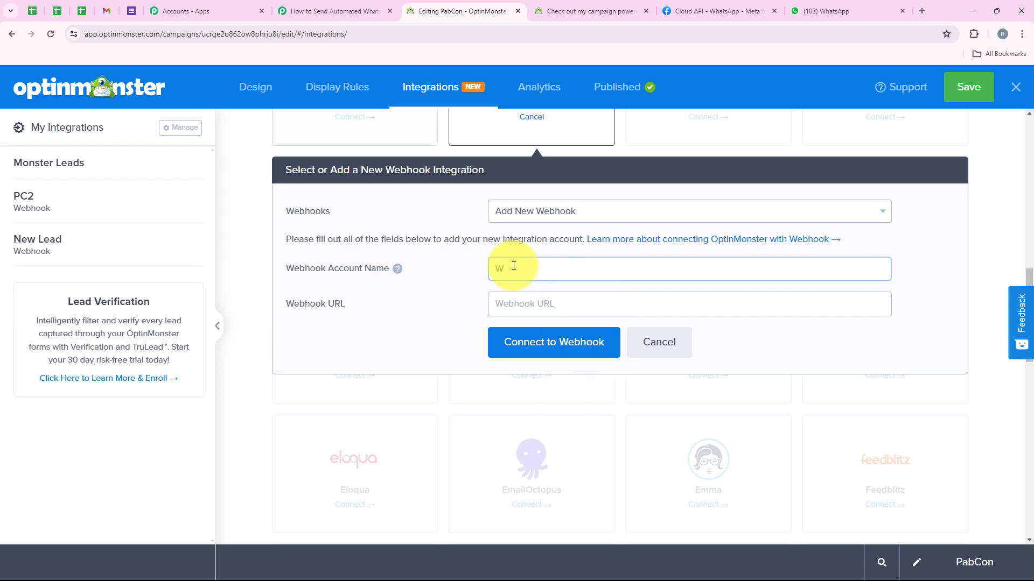
{"action": "type", "text": "hatsApp Message"}
{"action": "left_click", "coordinate": [517, 312]}
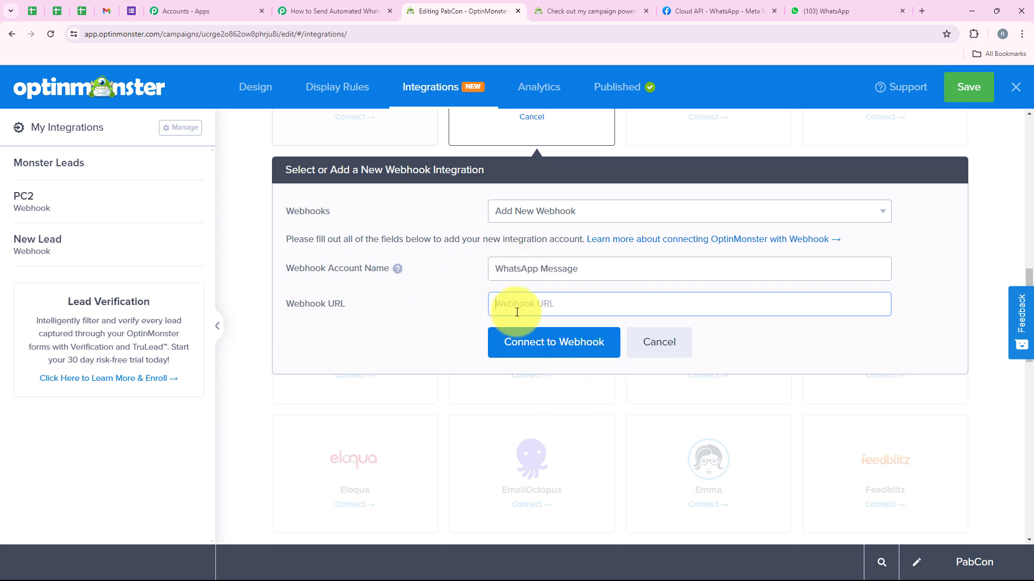
{"action": "right_click", "coordinate": [517, 313]}
{"action": "left_click", "coordinate": [560, 423]}
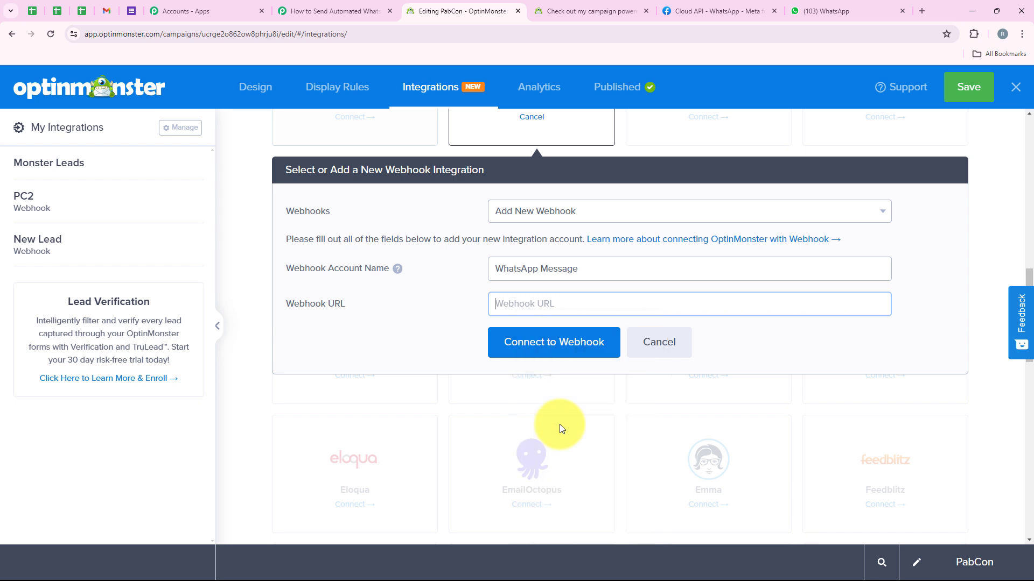
{"action": "left_click", "coordinate": [574, 339]}
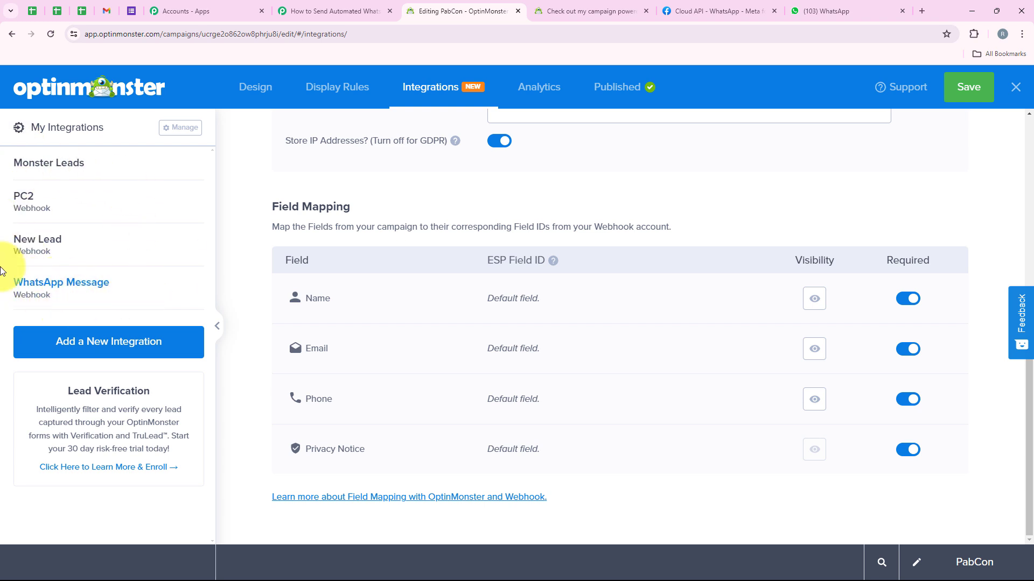
Switch to Pabbly Connect and examine the lead and campaign fields in the received webhook response
{"action": "left_click", "coordinate": [359, 8]}
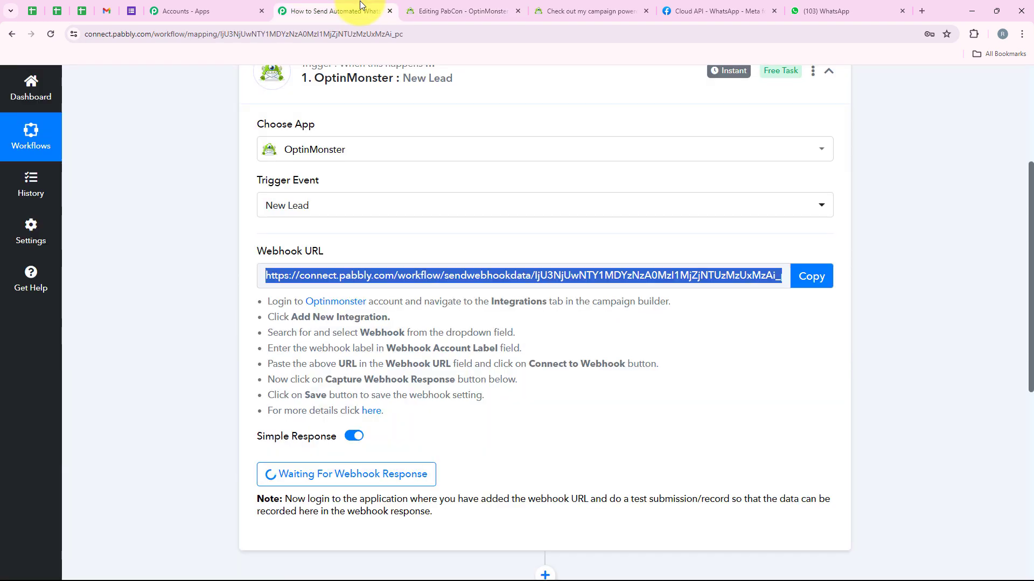
{"action": "scroll", "coordinate": [404, 208], "scroll_direction": "down", "scroll_amount": 7}
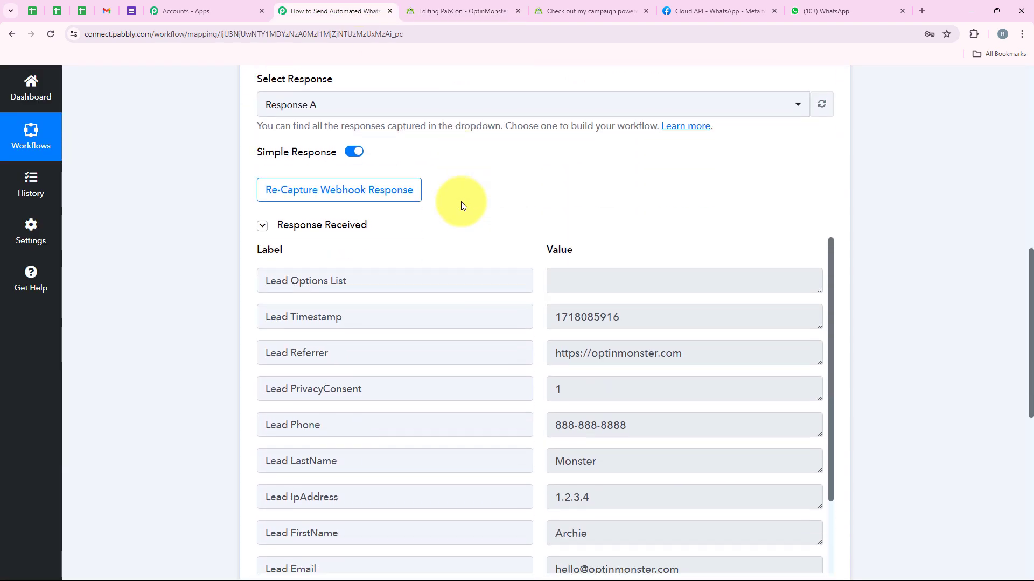
{"action": "scroll", "coordinate": [573, 227], "scroll_direction": "down", "scroll_amount": 5}
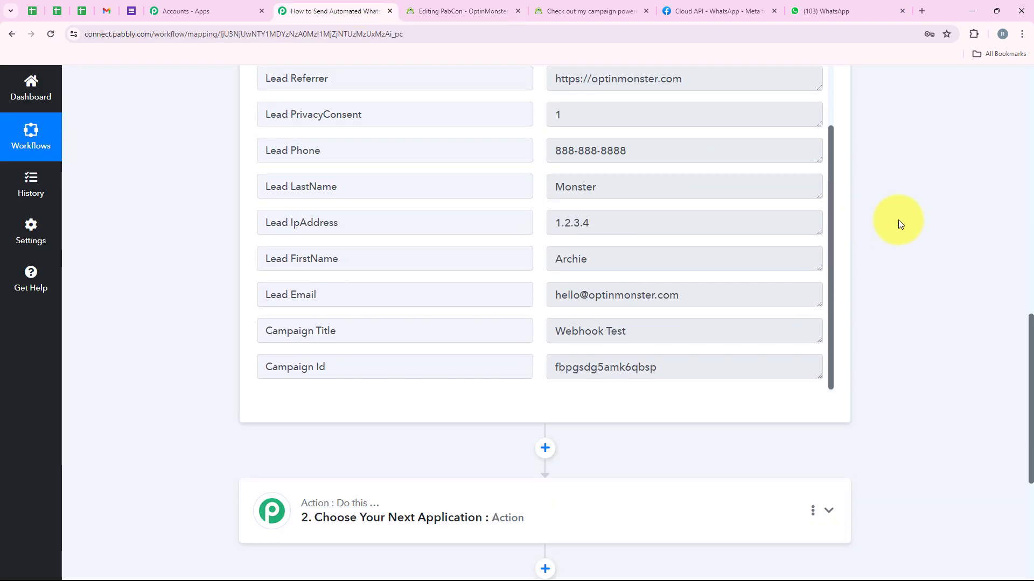
{"action": "scroll", "coordinate": [905, 219], "scroll_direction": "up", "scroll_amount": 15}
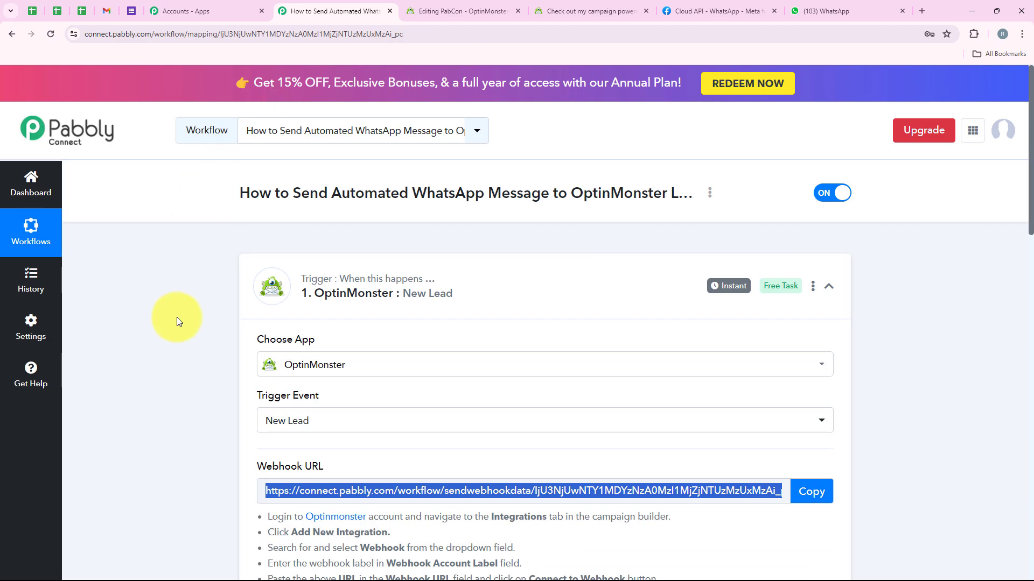
{"action": "scroll", "coordinate": [646, 342], "scroll_direction": "down", "scroll_amount": 12}
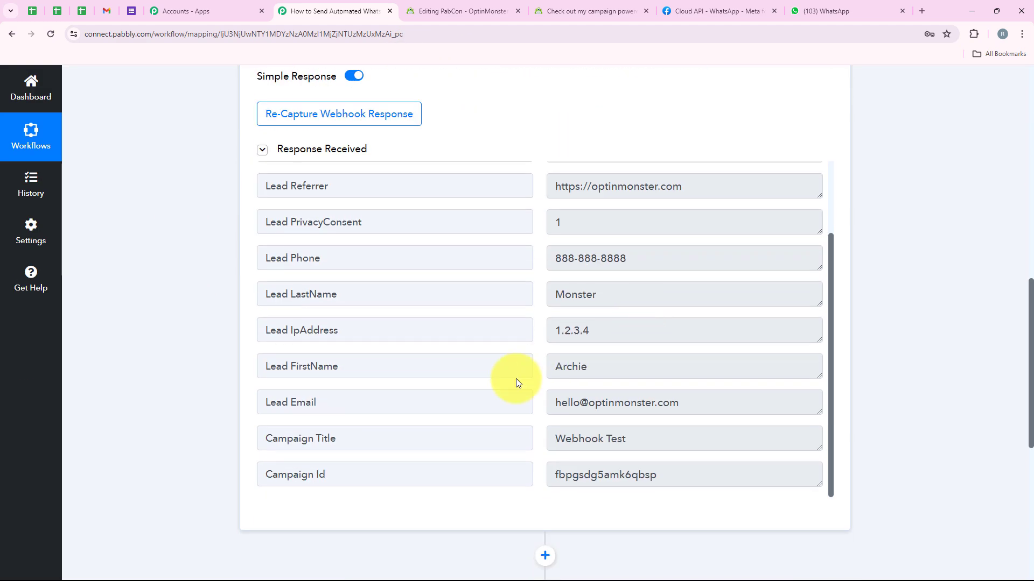
{"action": "scroll", "coordinate": [516, 382], "scroll_direction": "down", "scroll_amount": 2}
{"action": "left_click_drag", "start_coordinate": [692, 326], "coordinate": [551, 334]}
{"action": "scroll", "coordinate": [330, 297], "scroll_direction": "up", "scroll_amount": 2}
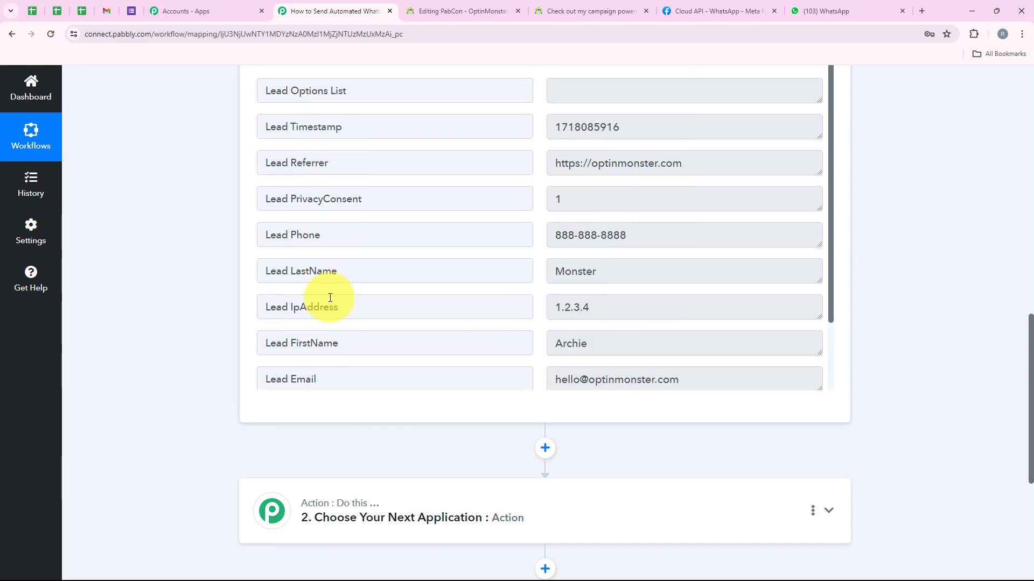
Recapture the webhook response for the OptinMonster trigger and confirm the recapture
{"action": "scroll", "coordinate": [330, 298], "scroll_direction": "up", "scroll_amount": 6}
{"action": "left_click", "coordinate": [305, 329]}
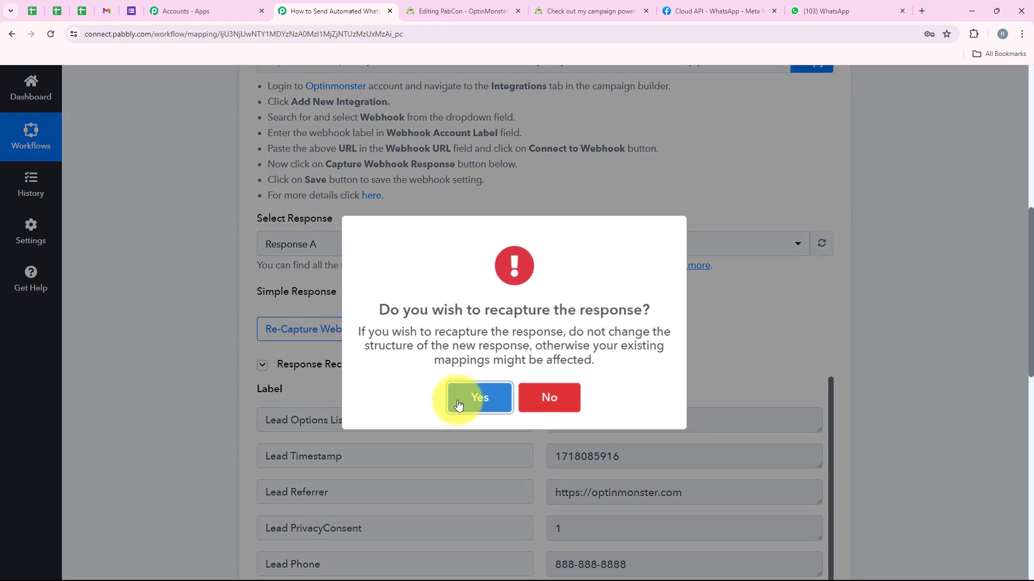
{"action": "left_click", "coordinate": [478, 396]}
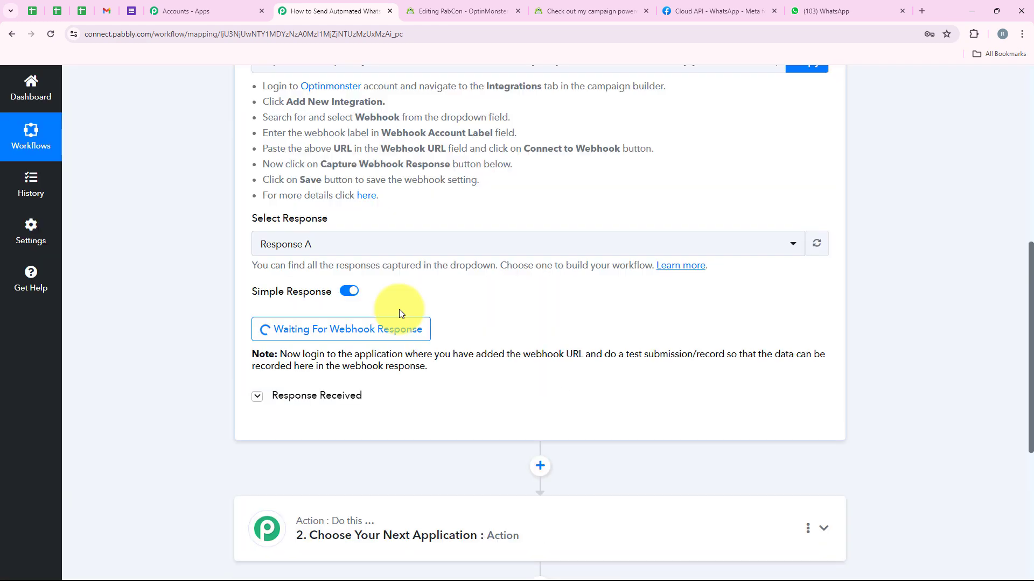
{"action": "scroll", "coordinate": [690, 266], "scroll_direction": "up", "scroll_amount": 2}
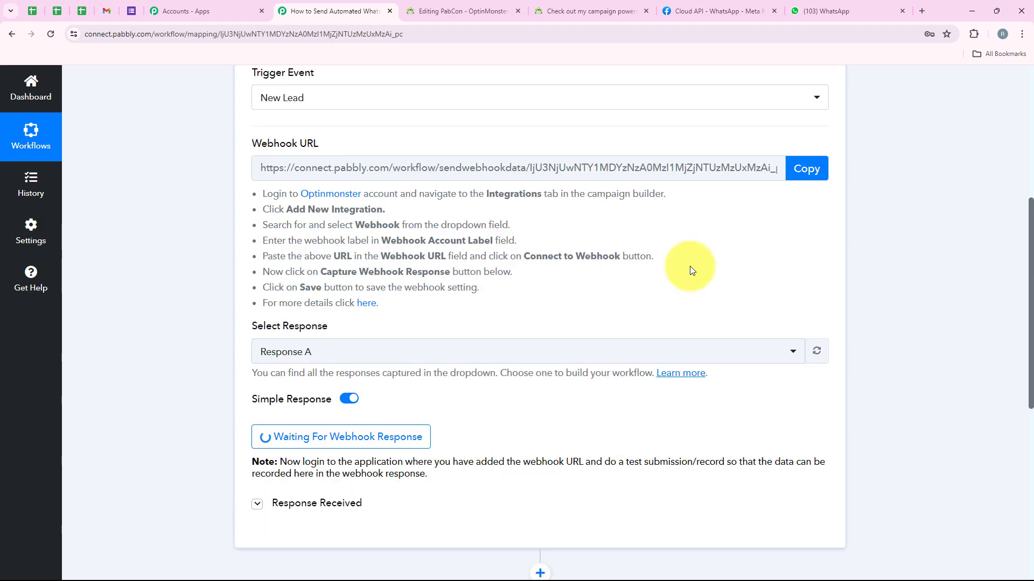
{"action": "scroll", "coordinate": [468, 425], "scroll_direction": "up", "scroll_amount": 2}
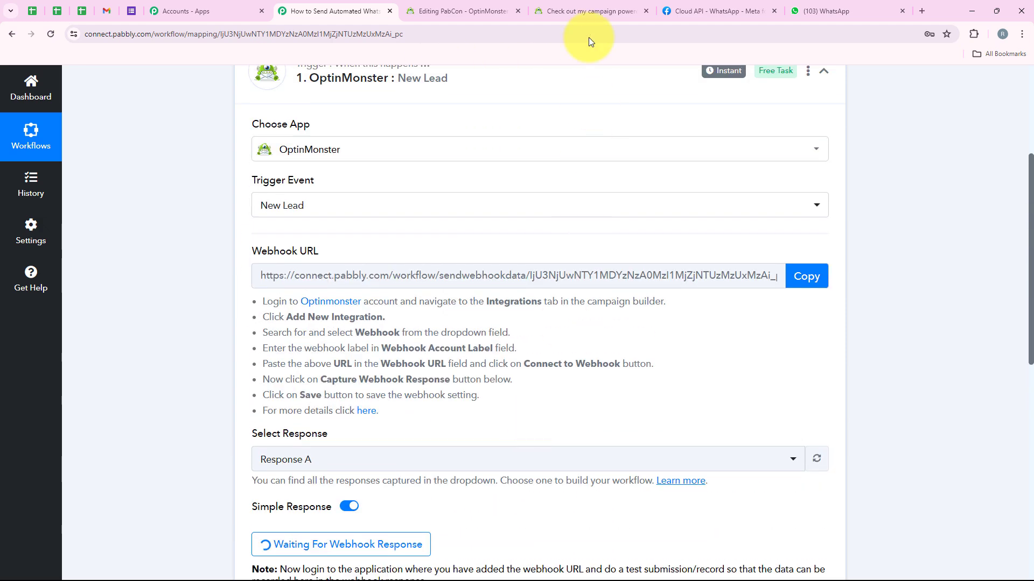
Switch to the campaign's sign-up page and subscribe a test lead with autofilled name, email and phone number
{"action": "left_click", "coordinate": [583, 15]}
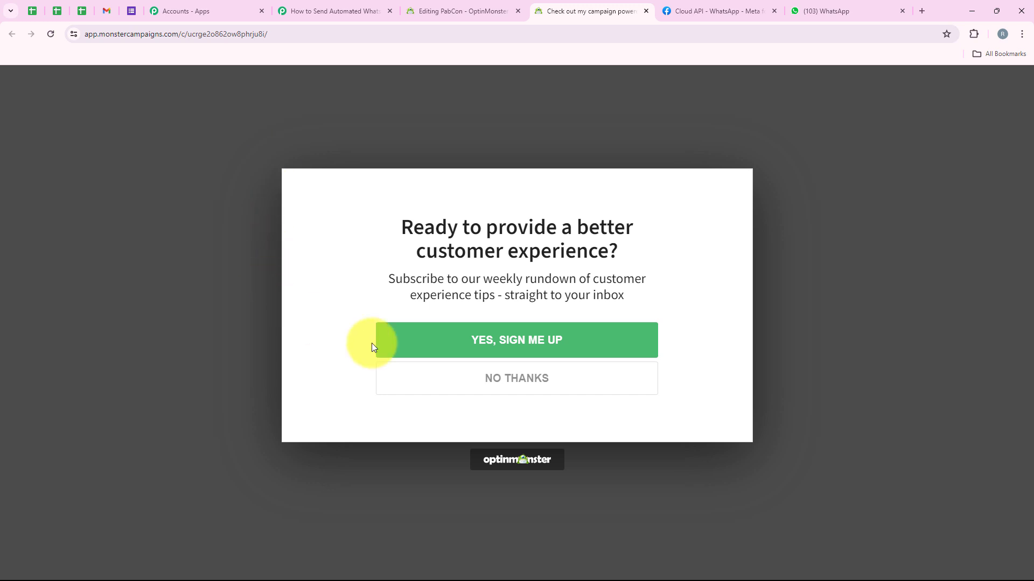
{"action": "left_click", "coordinate": [642, 350]}
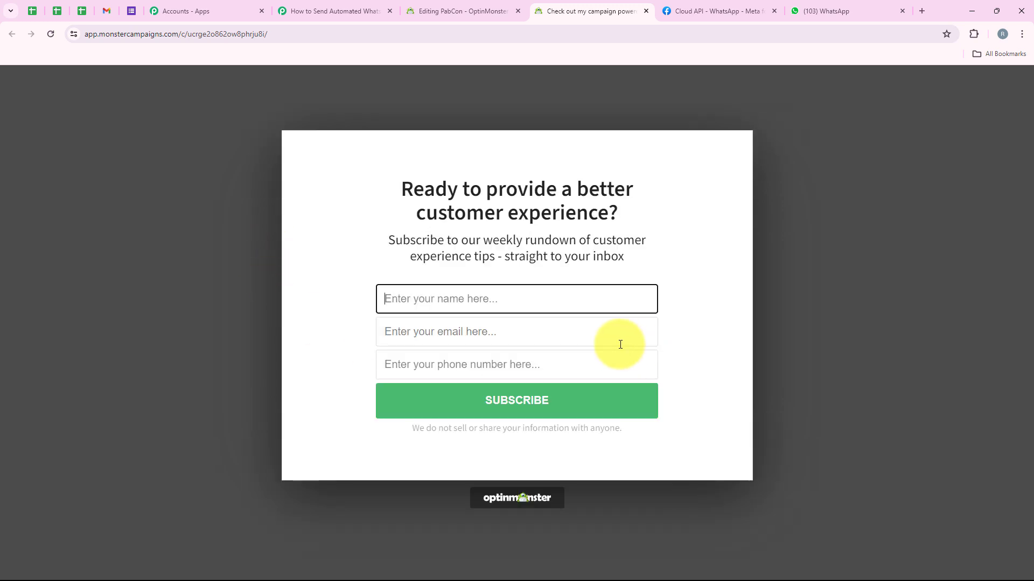
{"action": "left_click", "coordinate": [474, 305]}
{"action": "left_click", "coordinate": [478, 331]}
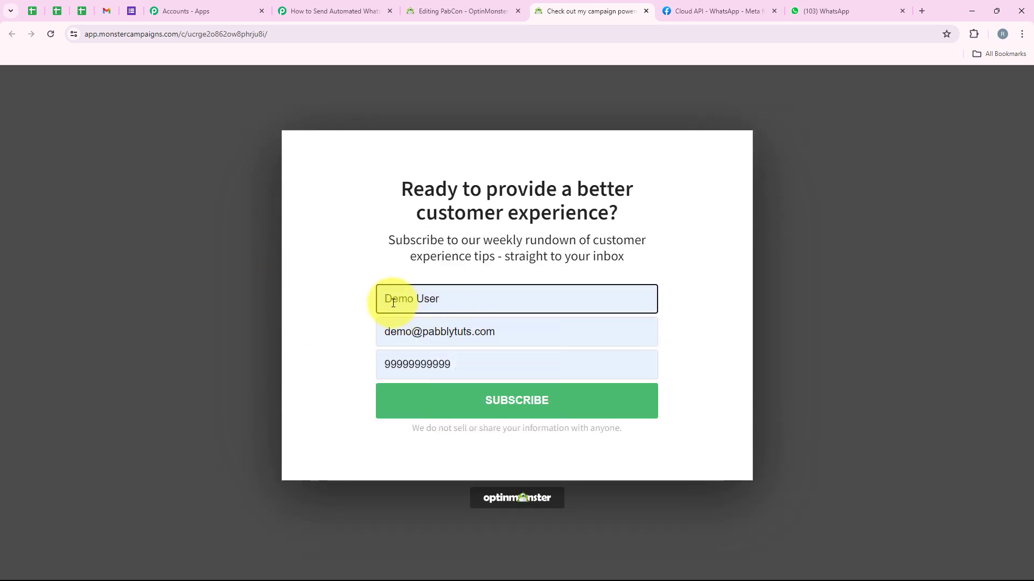
{"action": "triple_click", "coordinate": [414, 312]}
{"action": "triple_click", "coordinate": [415, 332]}
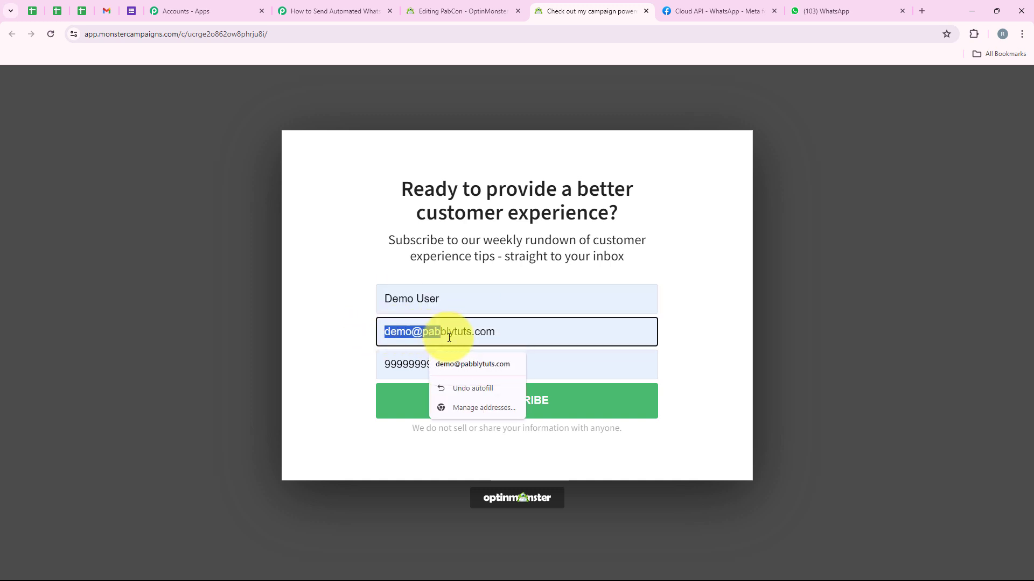
{"action": "triple_click", "coordinate": [570, 362]}
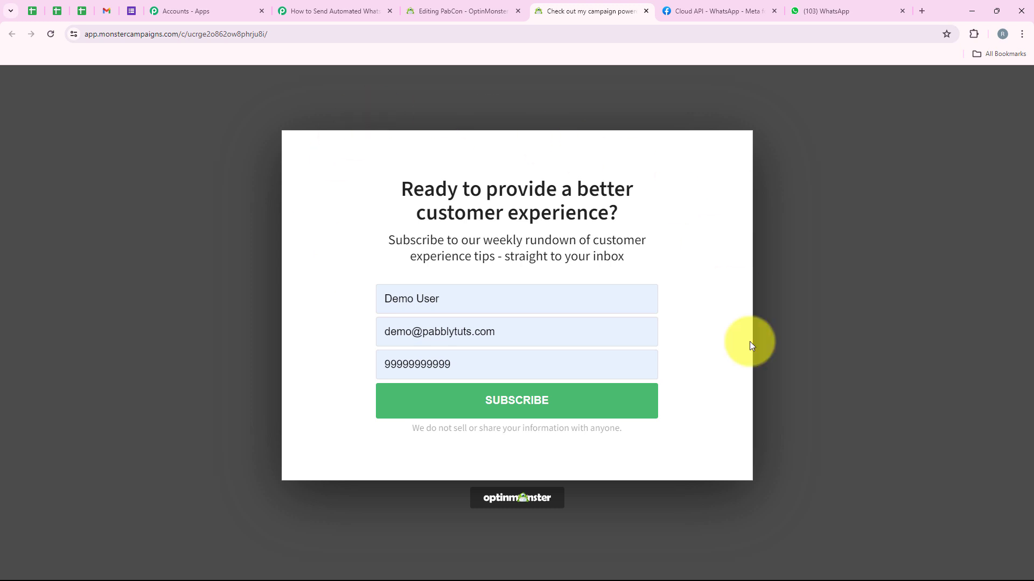
{"action": "left_click", "coordinate": [392, 394]}
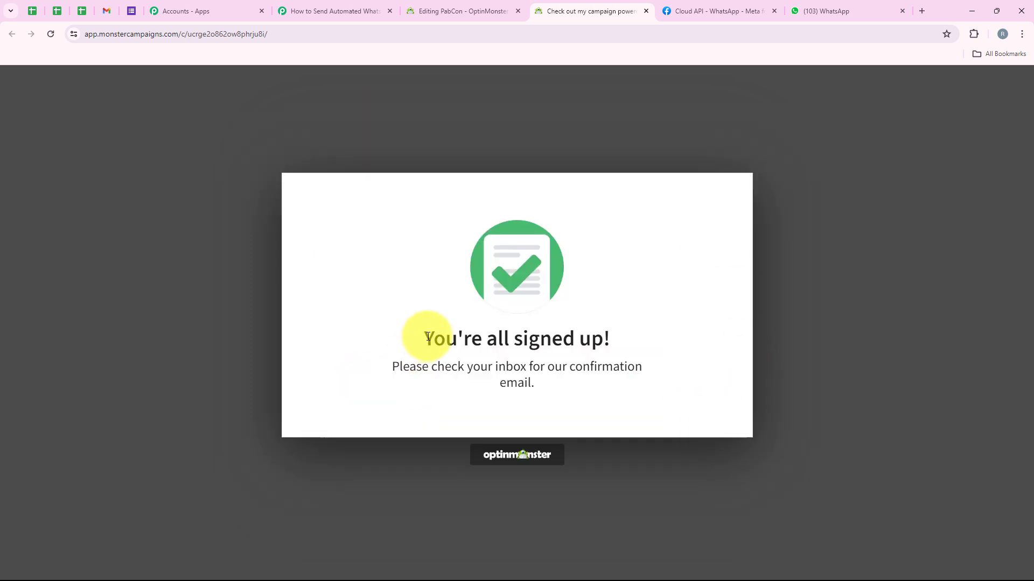
{"action": "left_click_drag", "start_coordinate": [428, 336], "coordinate": [634, 312]}
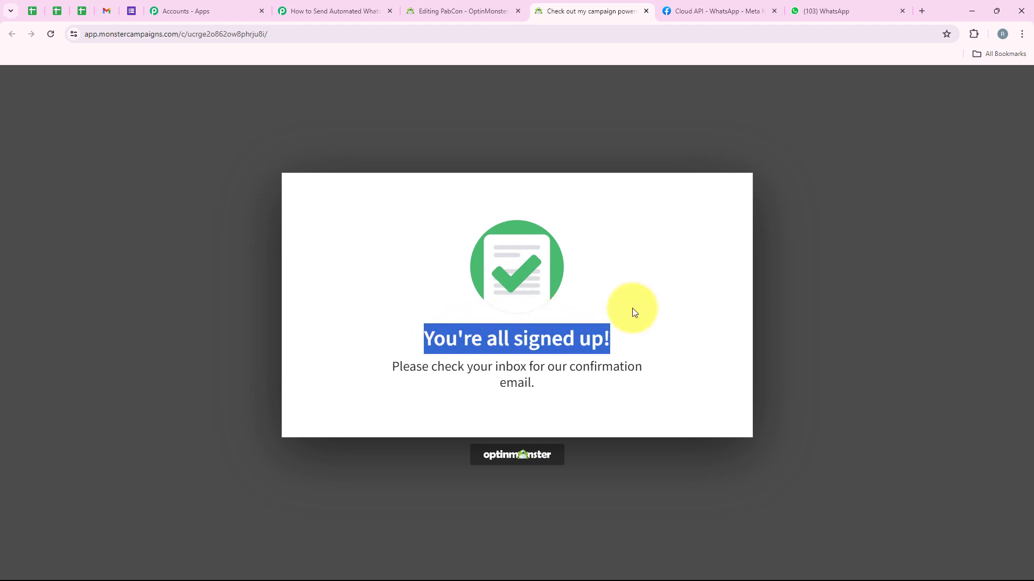
{"action": "left_click", "coordinate": [647, 188]}
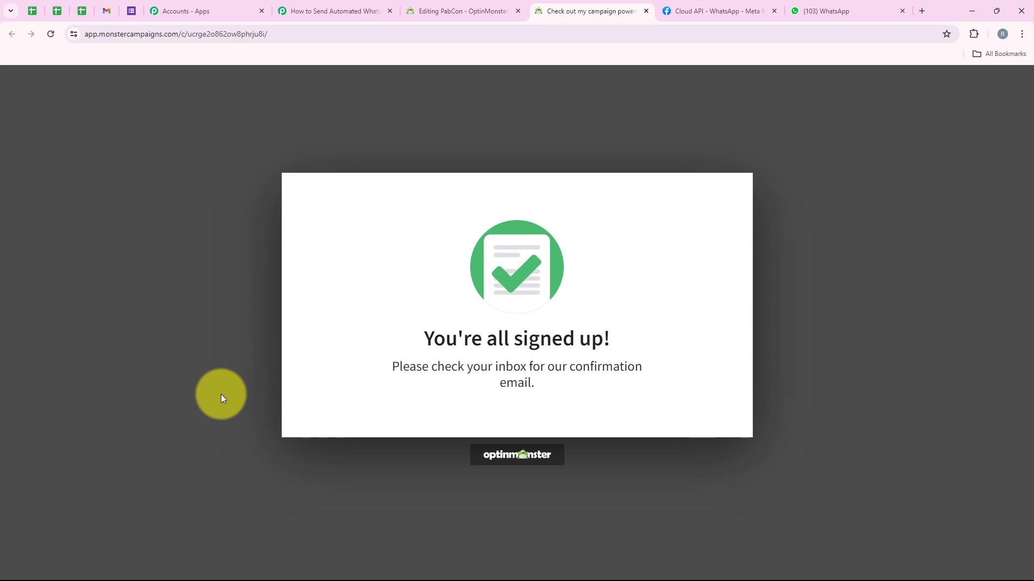
Switch back to Pabbly Connect and check the lead's phone, first name, last name and email in the new response
{"action": "left_click", "coordinate": [337, 9]}
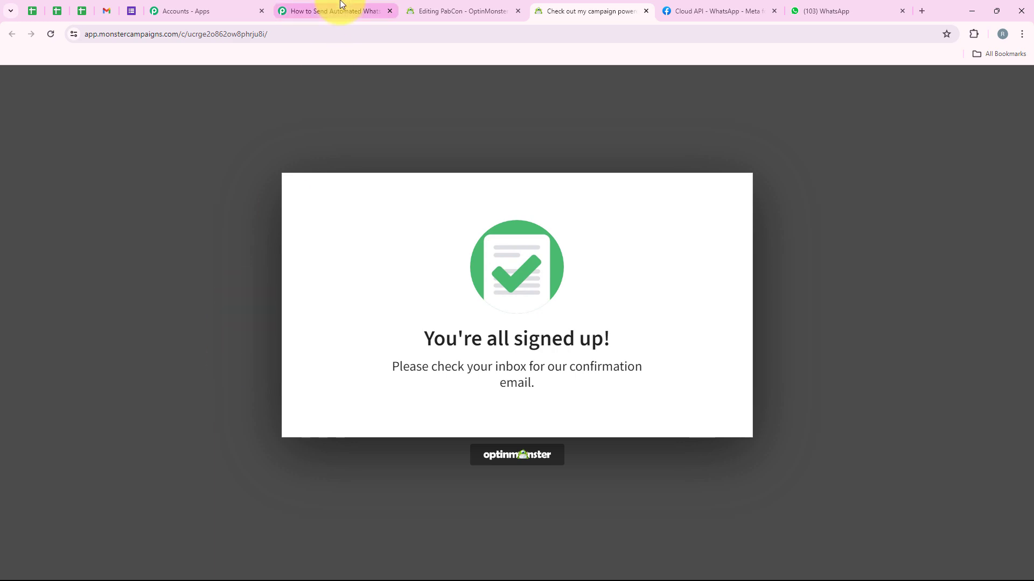
{"action": "scroll", "coordinate": [509, 124], "scroll_direction": "down", "scroll_amount": 3}
{"action": "scroll", "coordinate": [512, 135], "scroll_direction": "down", "scroll_amount": 10}
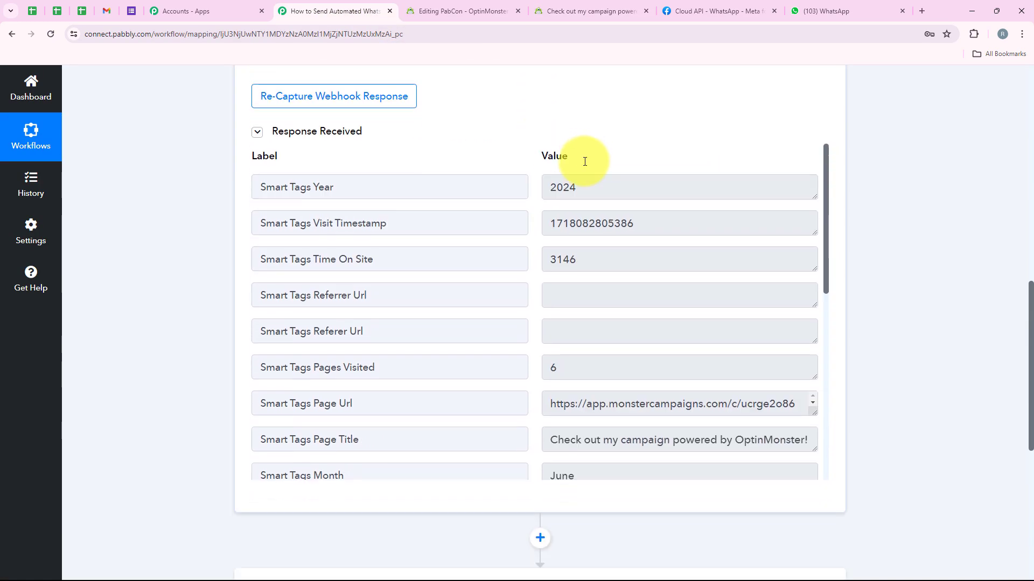
{"action": "scroll", "coordinate": [591, 203], "scroll_direction": "down", "scroll_amount": 2}
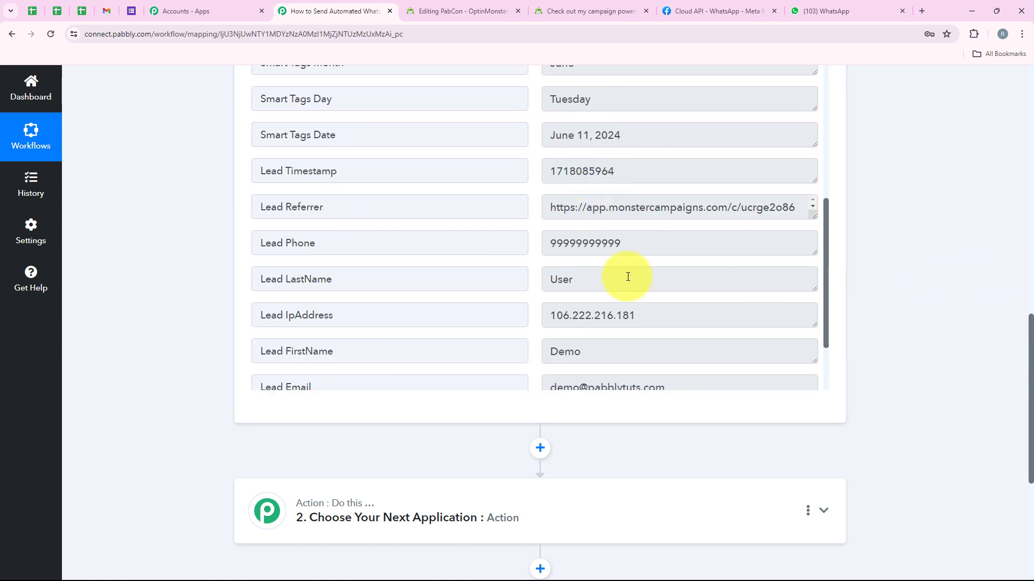
{"action": "double_click", "coordinate": [643, 242]}
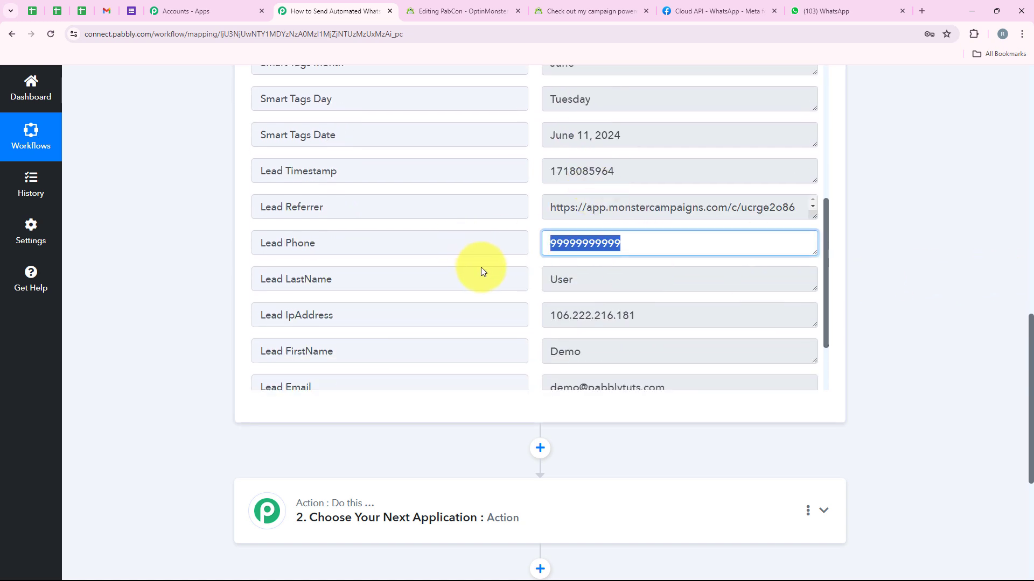
{"action": "scroll", "coordinate": [512, 258], "scroll_direction": "down", "scroll_amount": 2}
{"action": "double_click", "coordinate": [625, 268]}
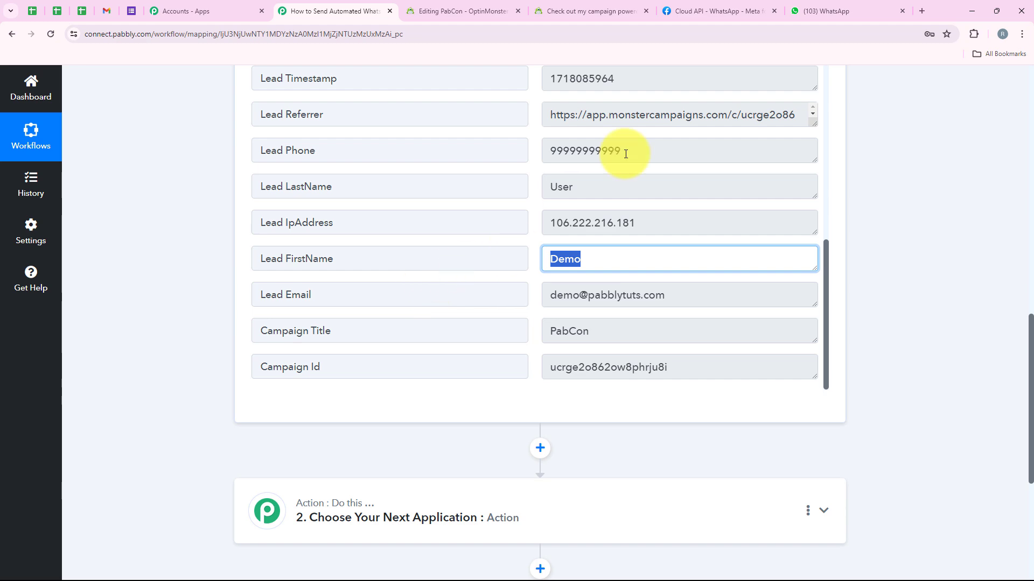
{"action": "double_click", "coordinate": [565, 183]}
{"action": "left_click_drag", "start_coordinate": [666, 296], "coordinate": [205, 288]}
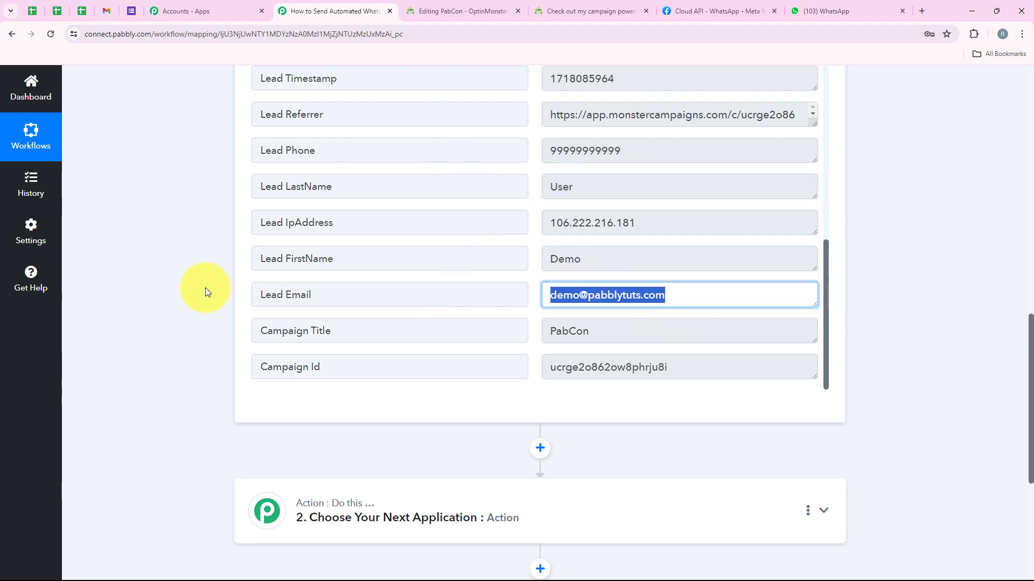
Collapse the OptinMonster trigger and choose WhatsApp Cloud API as the app for the workflow's second step
{"action": "scroll", "coordinate": [205, 287], "scroll_direction": "up", "scroll_amount": 15}
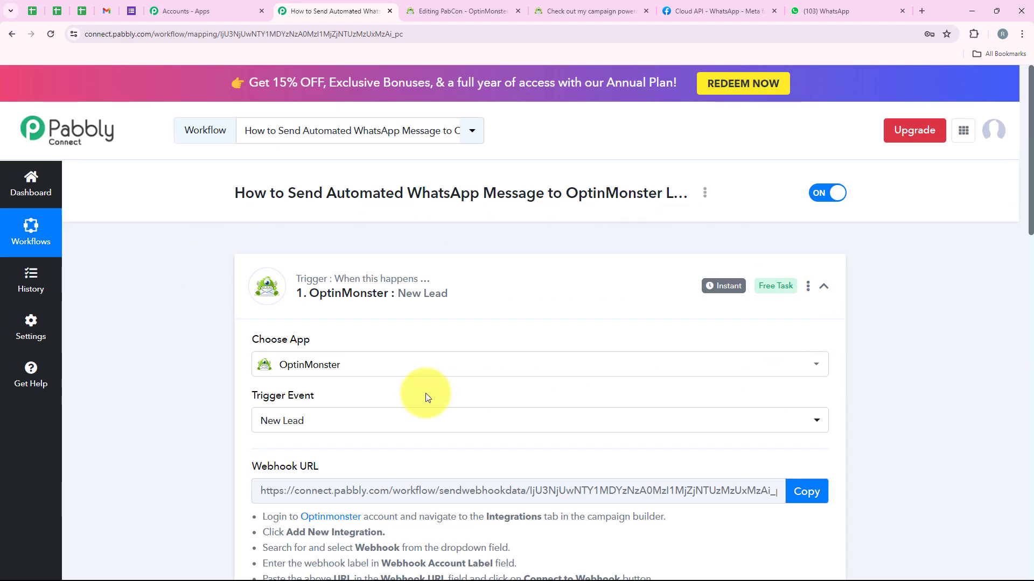
{"action": "left_click", "coordinate": [294, 294]}
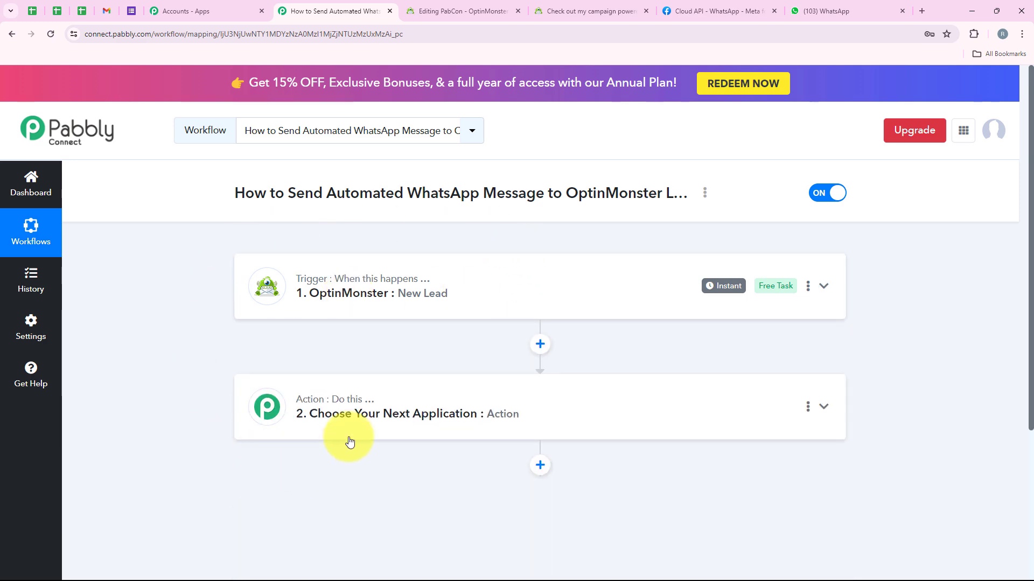
{"action": "left_click", "coordinate": [346, 438]}
{"action": "left_click", "coordinate": [330, 305]}
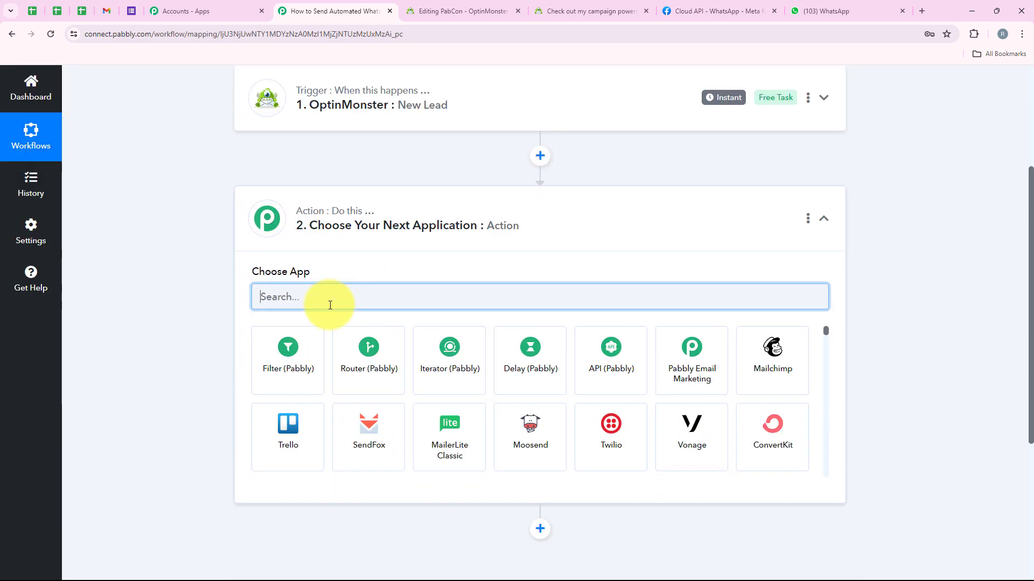
{"action": "type", "text": "What"}
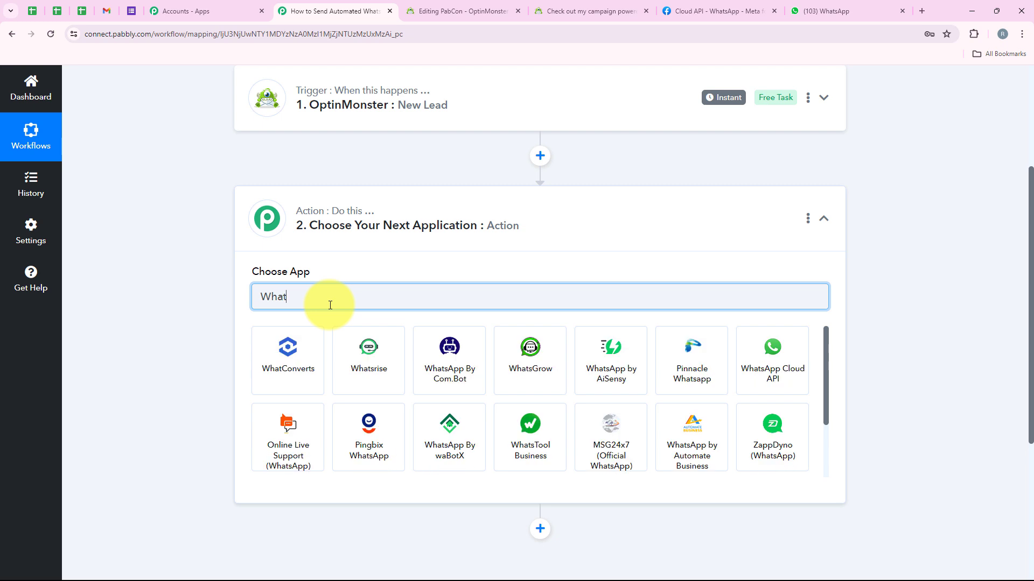
{"action": "type", "text": "sAp"}
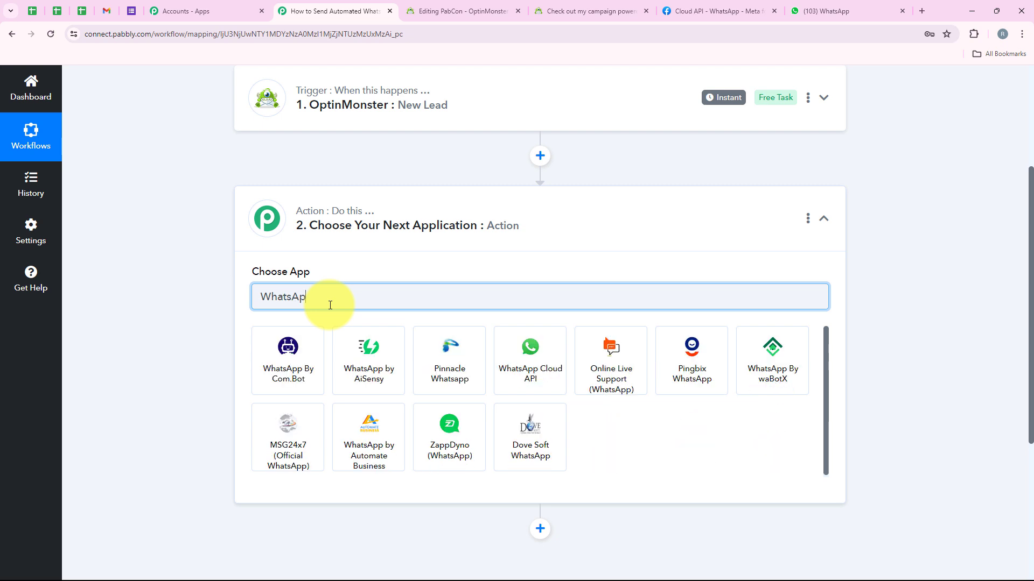
{"action": "type", "text": "p "}
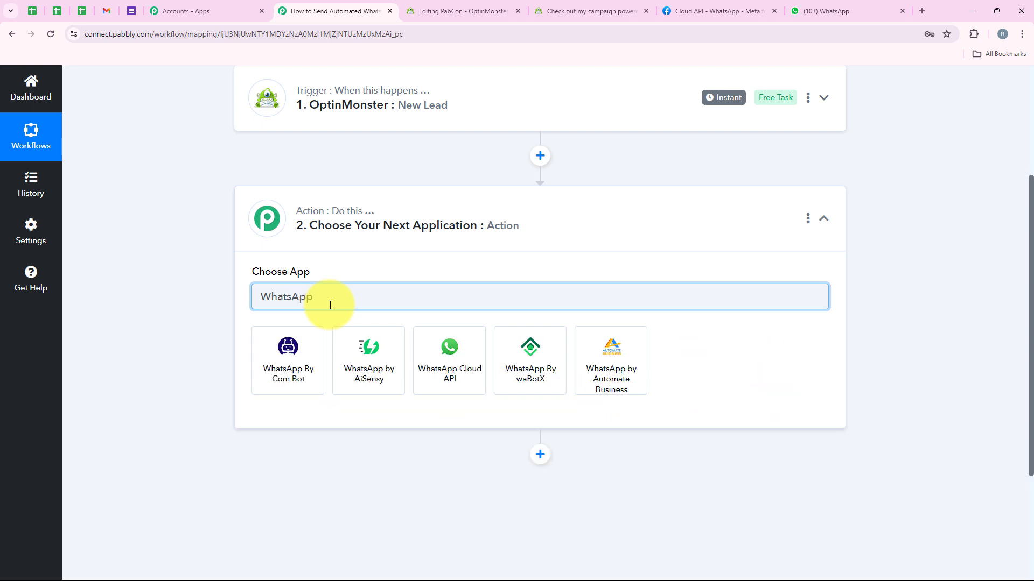
{"action": "type", "text": "Cloud API"}
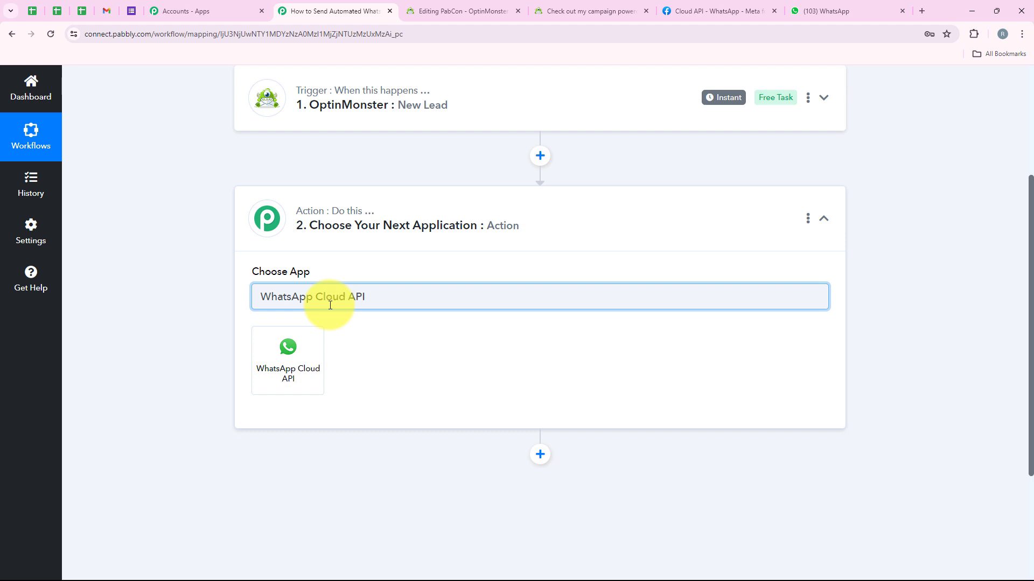
{"action": "left_click", "coordinate": [312, 366]}
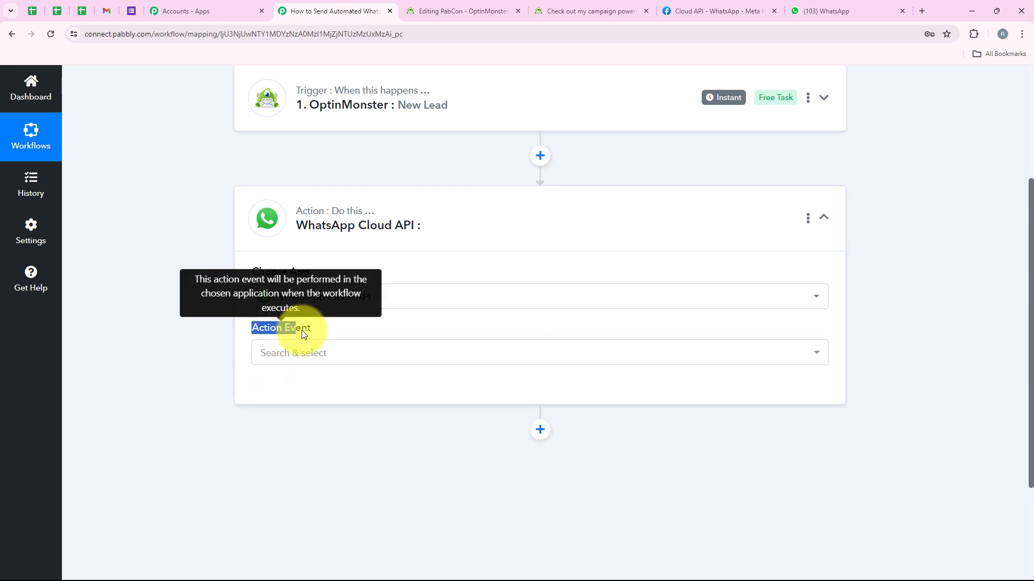
Set the action event to Send Template Message and start adding a new WhatsApp Cloud API connection
{"action": "left_click", "coordinate": [343, 345]}
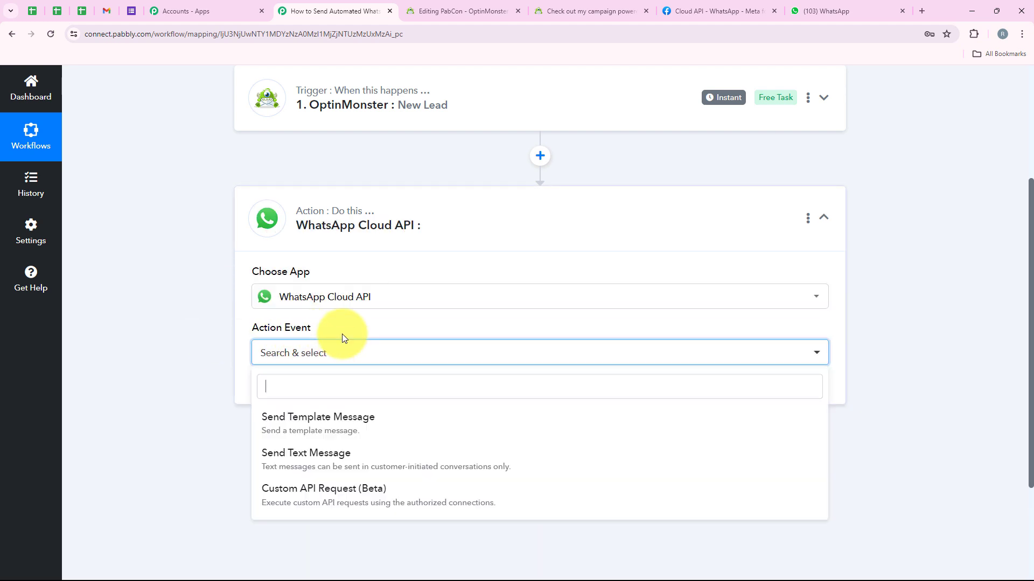
{"action": "left_click", "coordinate": [410, 428]}
{"action": "left_click", "coordinate": [305, 388]}
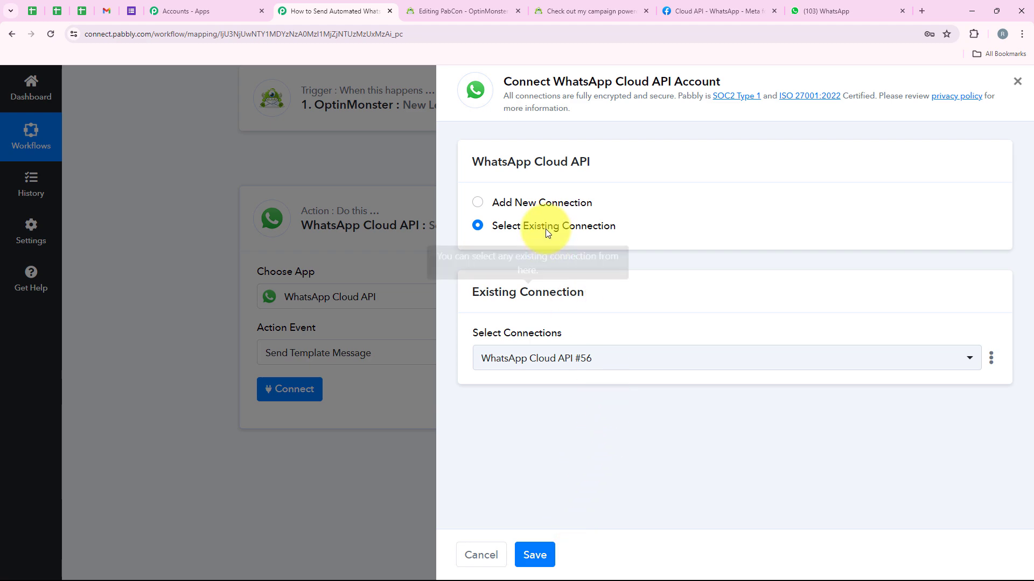
{"action": "left_click", "coordinate": [537, 205]}
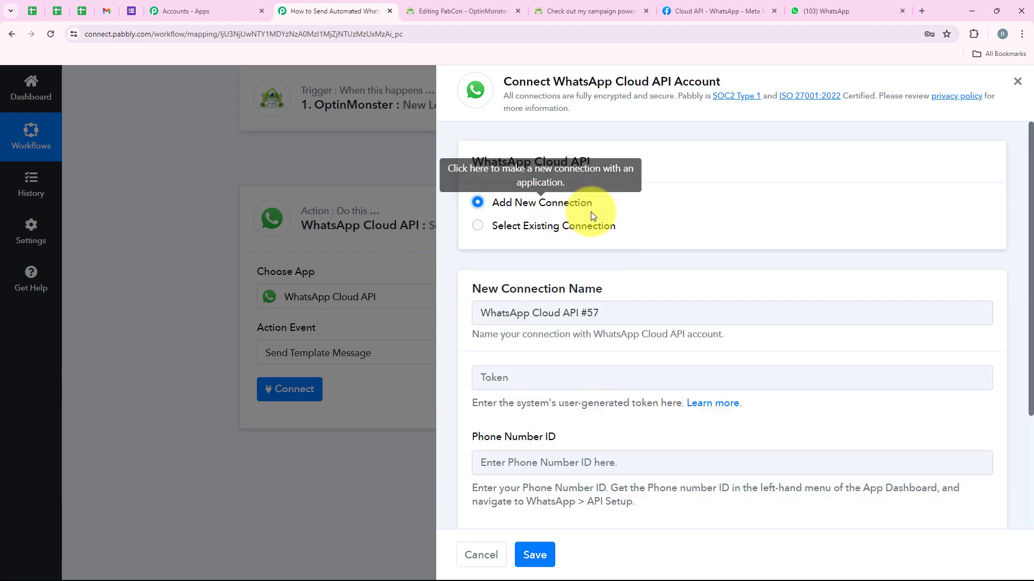
{"action": "scroll", "coordinate": [592, 213], "scroll_direction": "down", "scroll_amount": 2}
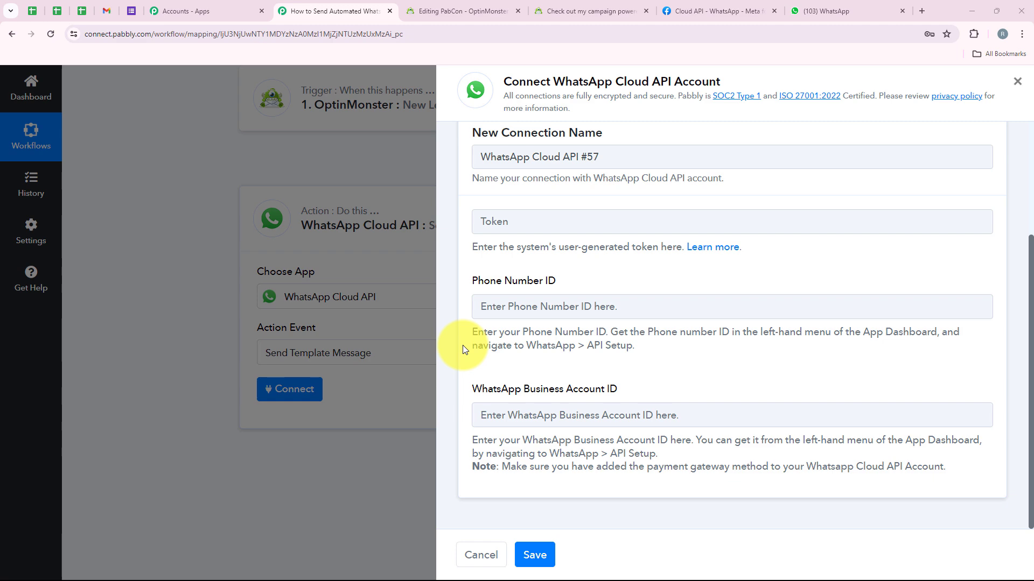
Switch to Meta for Developers and examine the temporary access token, its expiry, the phone number ID and the WhatsApp Business Account ID
{"action": "left_click", "coordinate": [718, 9]}
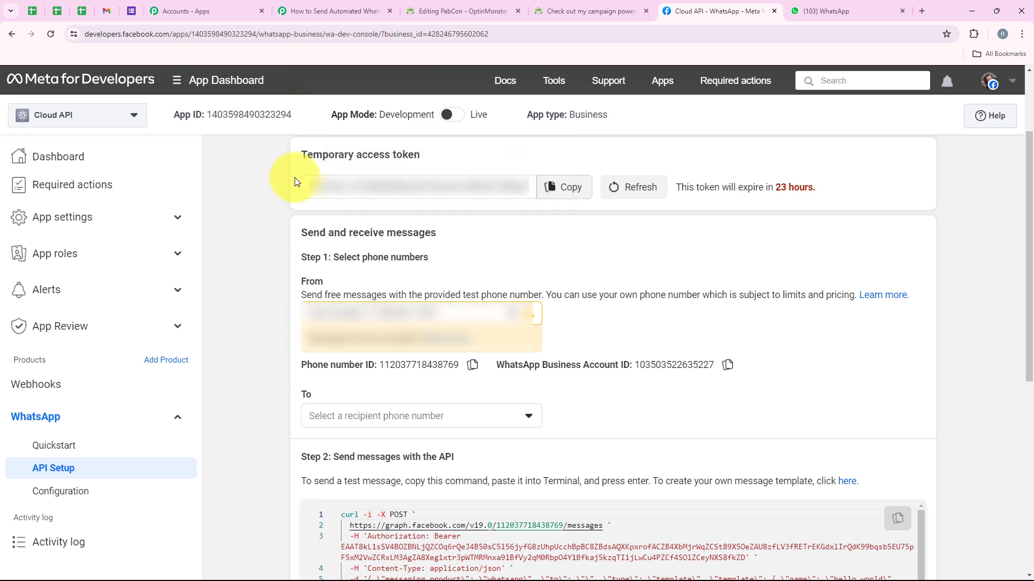
{"action": "left_click_drag", "start_coordinate": [298, 154], "coordinate": [431, 155]}
{"action": "left_click", "coordinate": [308, 374]}
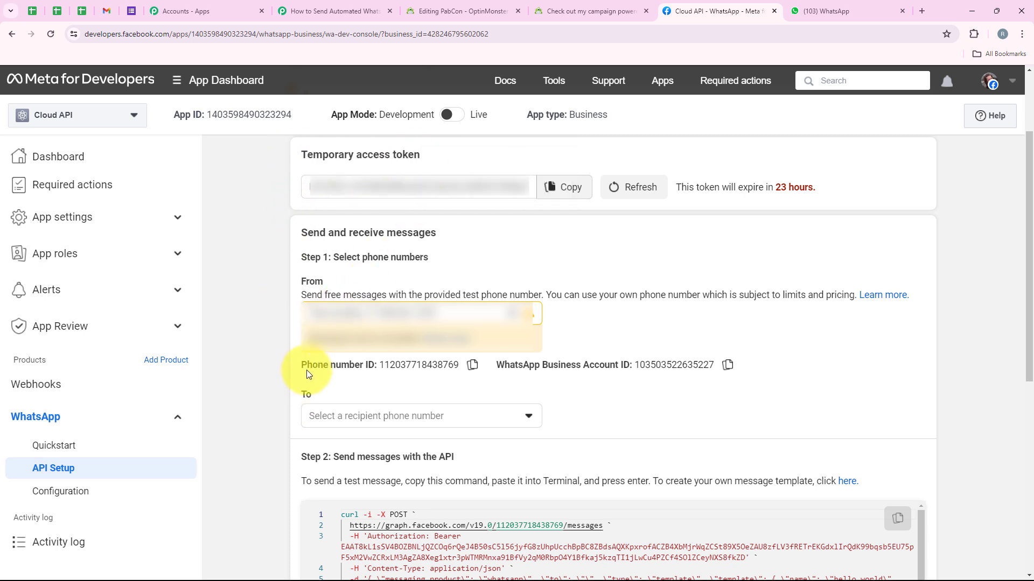
{"action": "left_click_drag", "start_coordinate": [306, 371], "coordinate": [635, 371]}
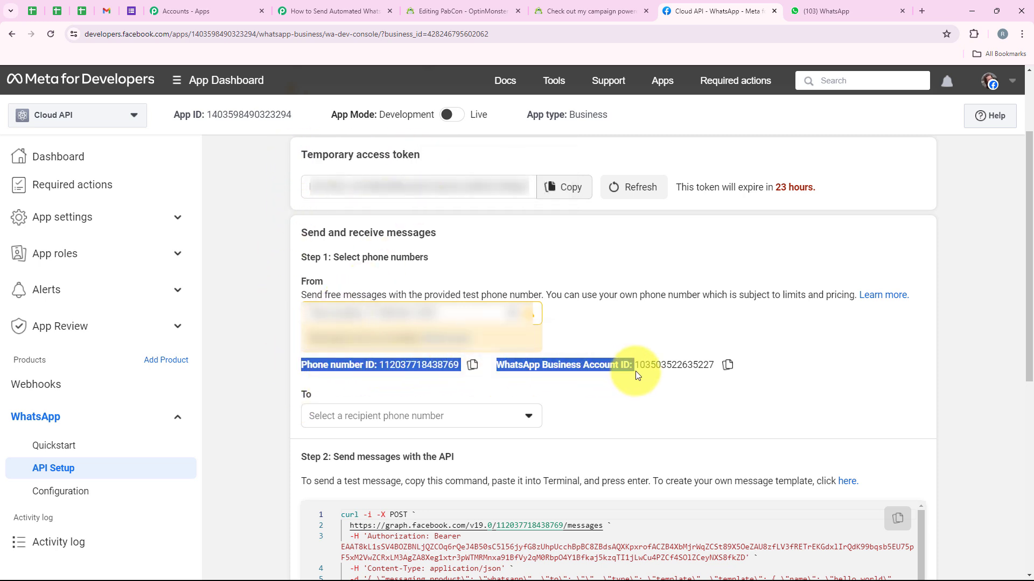
{"action": "left_click", "coordinate": [690, 226]}
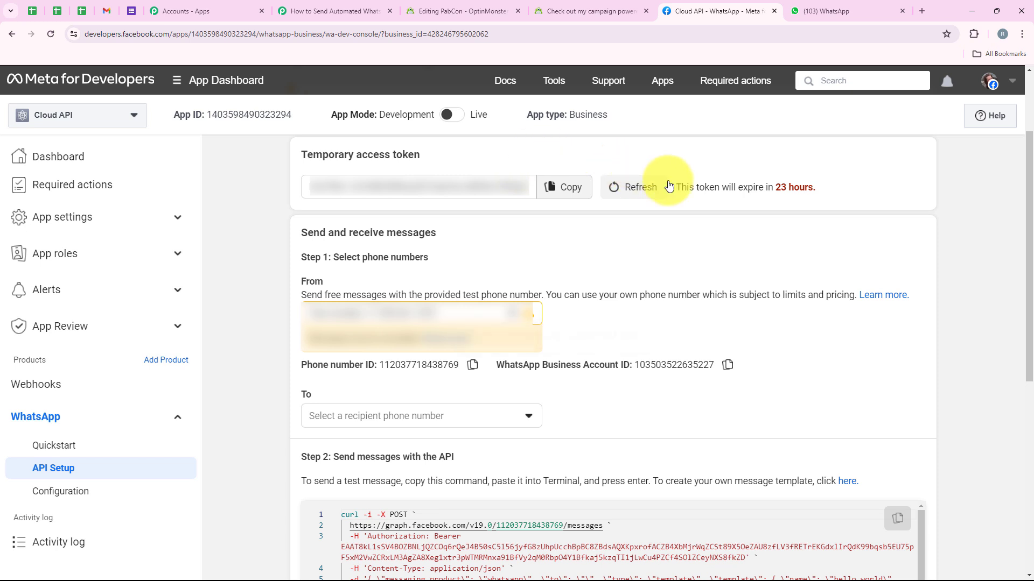
{"action": "left_click_drag", "start_coordinate": [673, 192], "coordinate": [727, 195]}
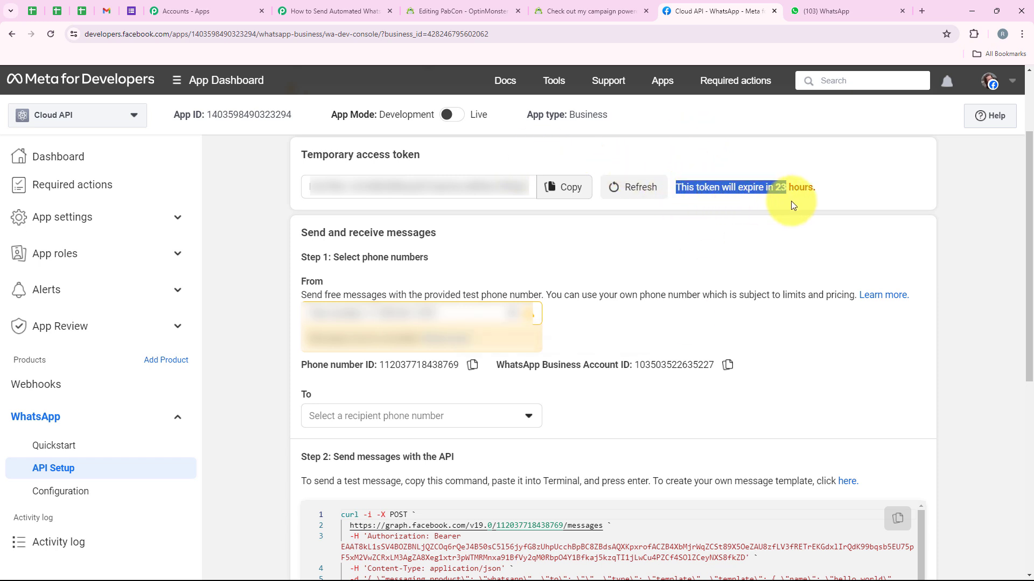
{"action": "left_click_drag", "start_coordinate": [300, 154], "coordinate": [432, 171]}
{"action": "left_click", "coordinate": [472, 149]}
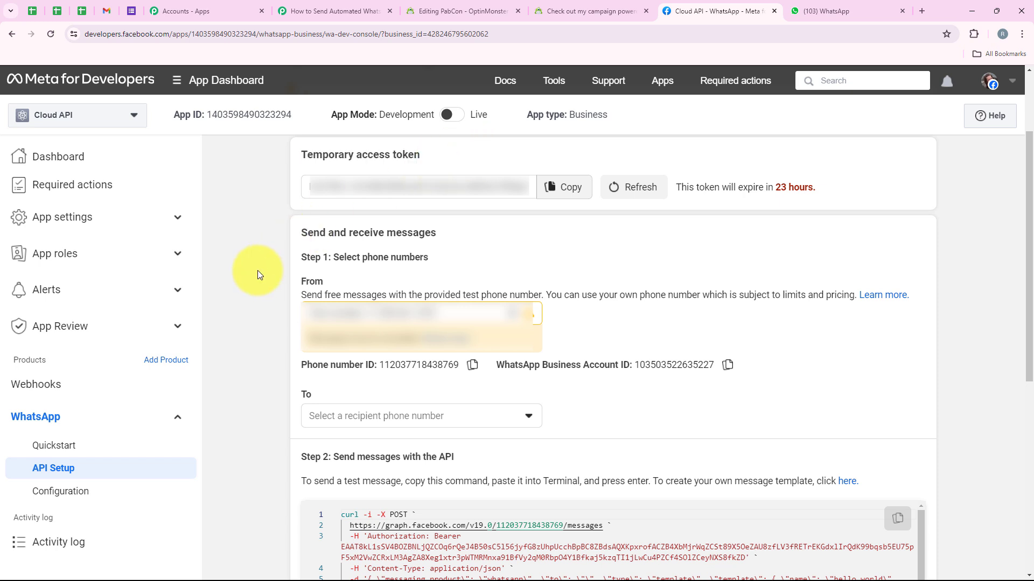
Copy the temporary access token into the new Pabbly Connect connection, fill in the phone number ID and WhatsApp Business Account ID, and save it
{"action": "left_click", "coordinate": [570, 187]}
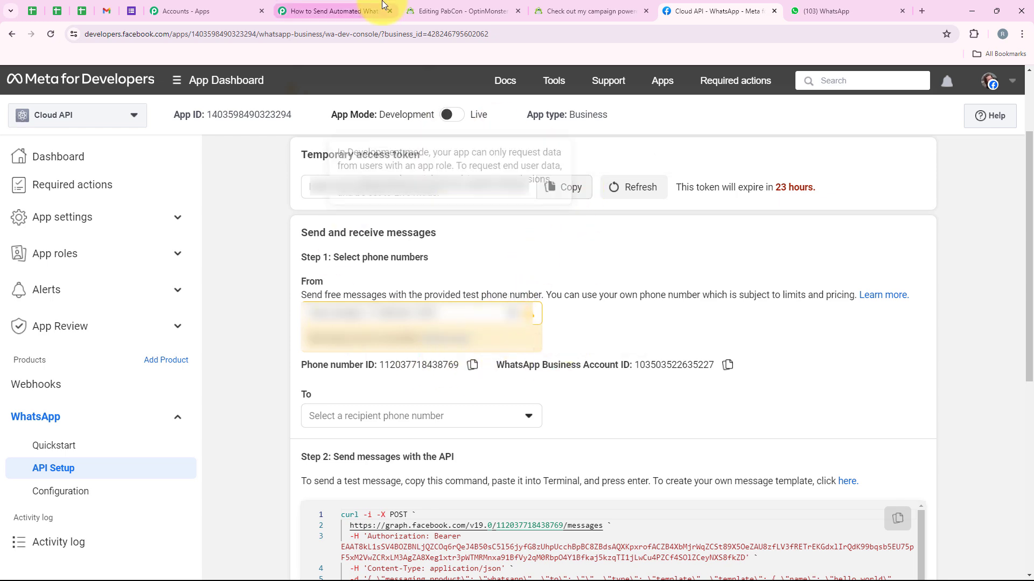
{"action": "left_click", "coordinate": [381, 5]}
{"action": "right_click", "coordinate": [530, 223]}
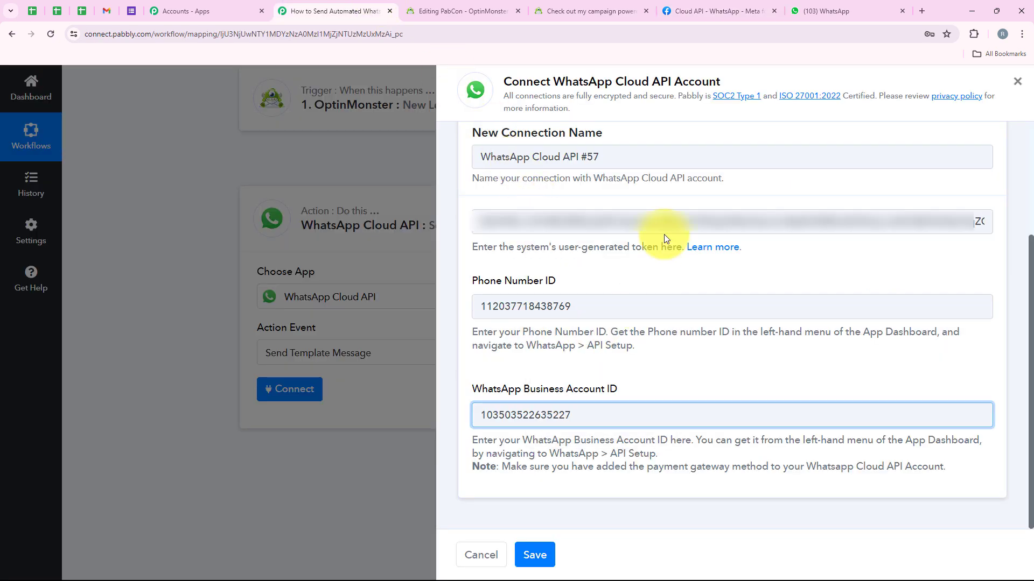
{"action": "left_click", "coordinate": [539, 554]}
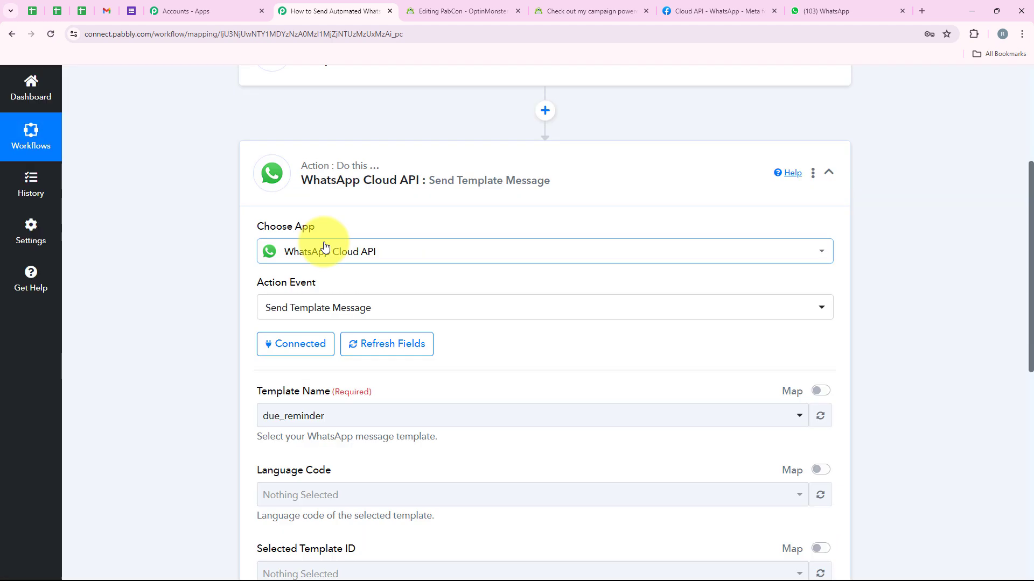
Review the Send Template Message fields and browse the message templates offered for Template Name
{"action": "scroll", "coordinate": [327, 247], "scroll_direction": "up", "scroll_amount": 2}
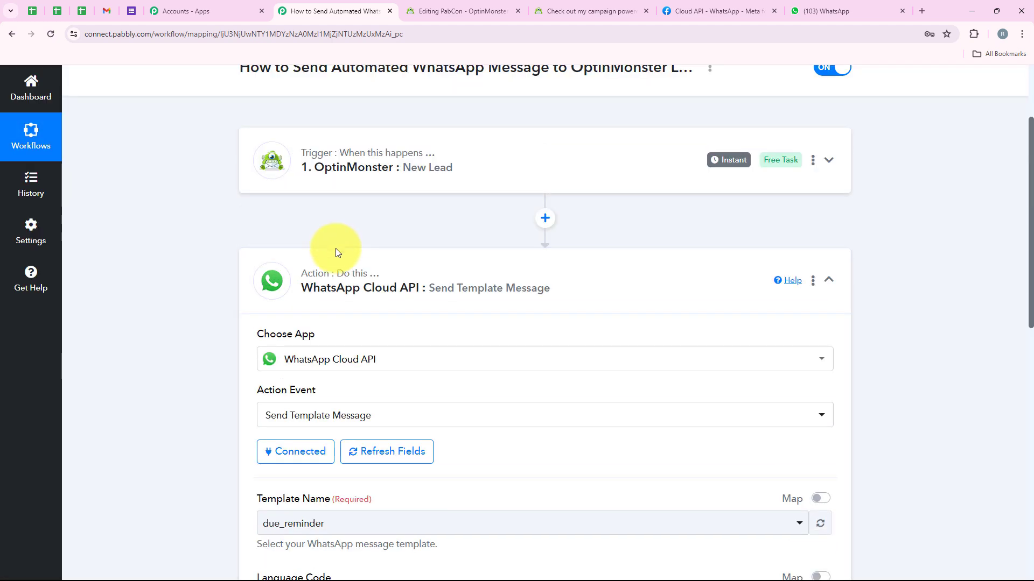
{"action": "scroll", "coordinate": [336, 252], "scroll_direction": "down", "scroll_amount": 2}
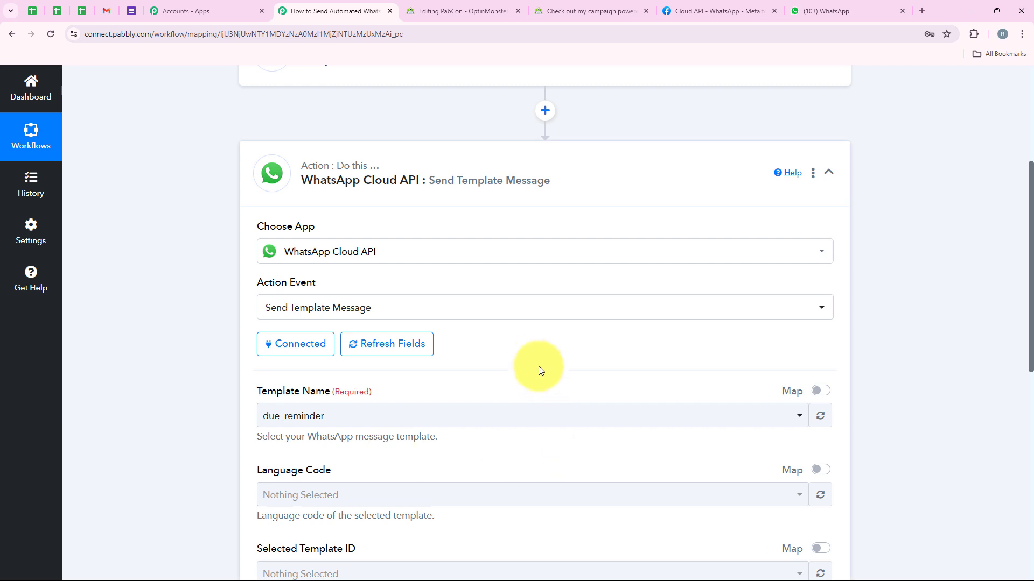
{"action": "scroll", "coordinate": [409, 191], "scroll_direction": "down", "scroll_amount": 2}
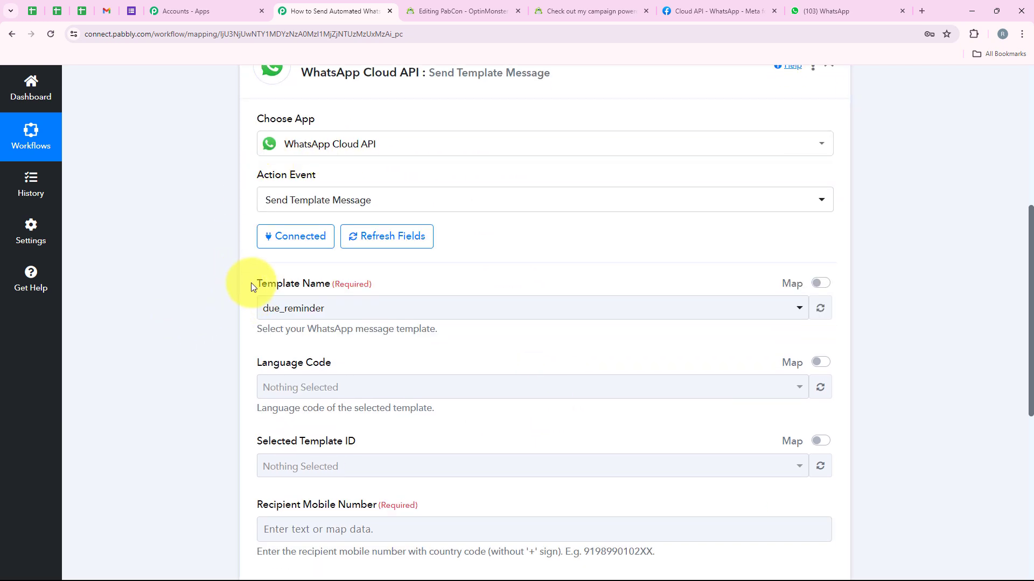
{"action": "left_click", "coordinate": [366, 308]}
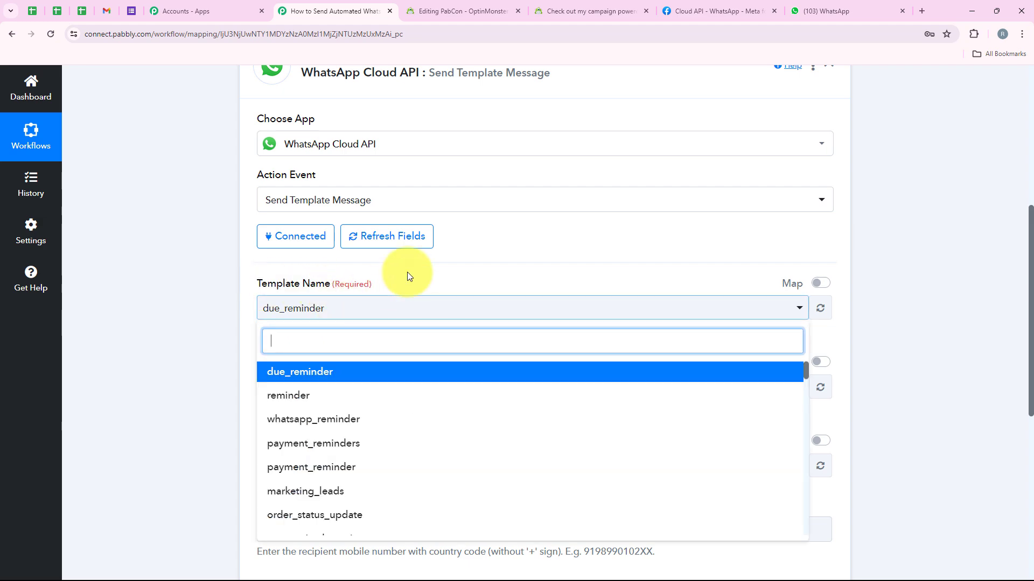
{"action": "scroll", "coordinate": [414, 407], "scroll_direction": "down", "scroll_amount": 2}
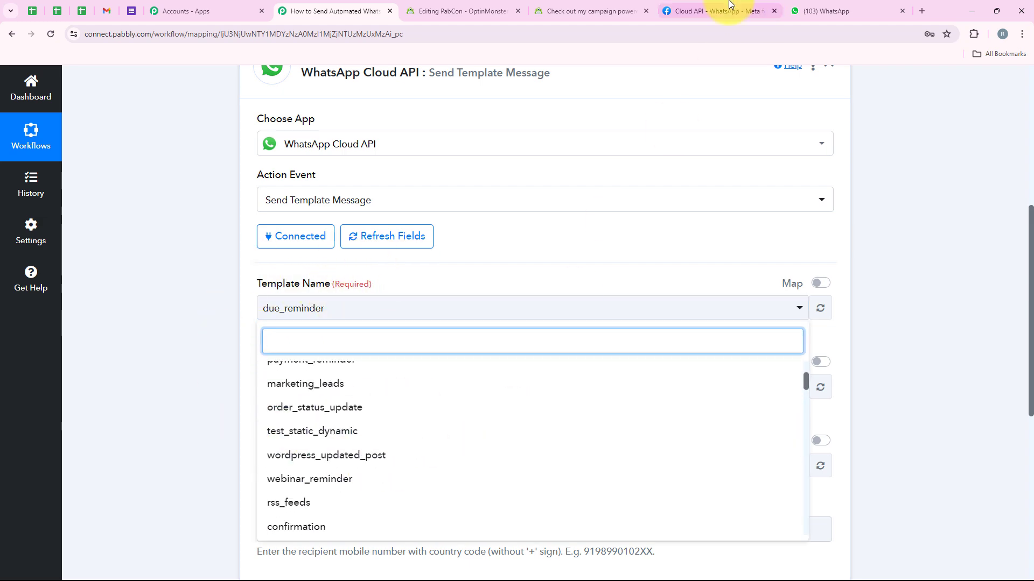
Switch to Meta for Developers, open the message template manager and read the marketing_leads template's message
{"action": "left_click", "coordinate": [719, 11]}
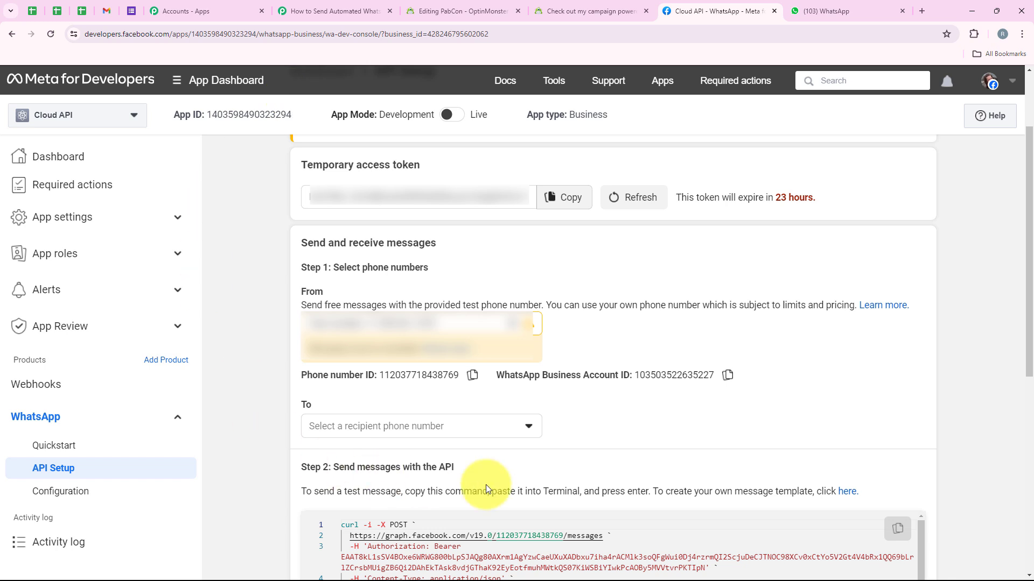
{"action": "left_click_drag", "start_coordinate": [654, 494], "coordinate": [813, 492]}
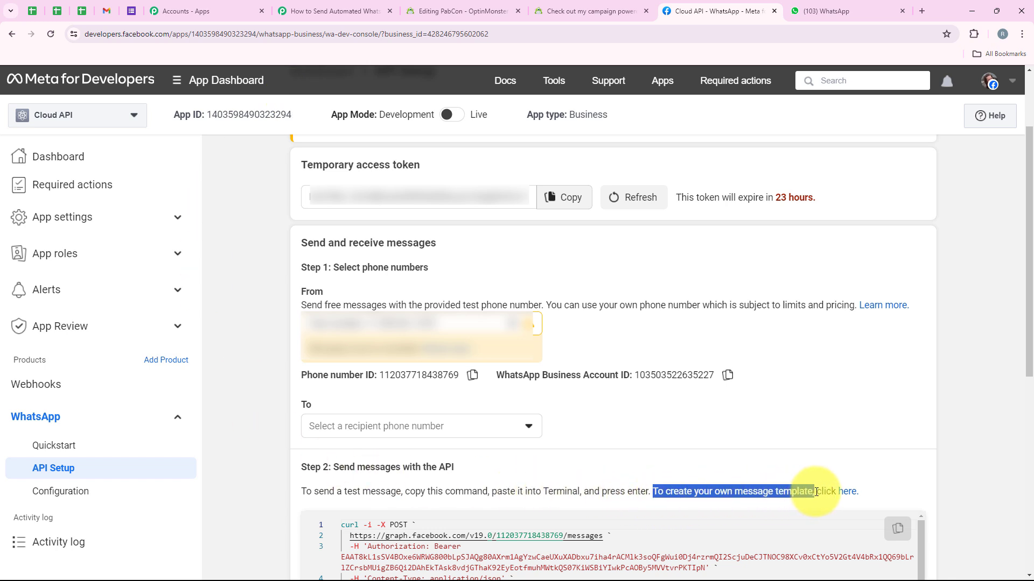
{"action": "left_click", "coordinate": [850, 493]}
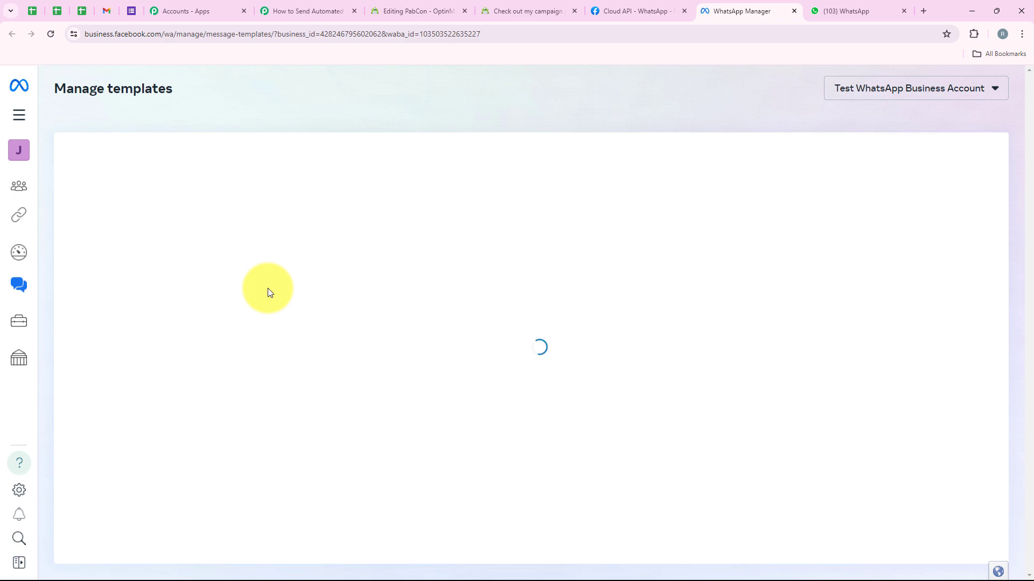
{"action": "scroll", "coordinate": [600, 296], "scroll_direction": "down", "scroll_amount": 4}
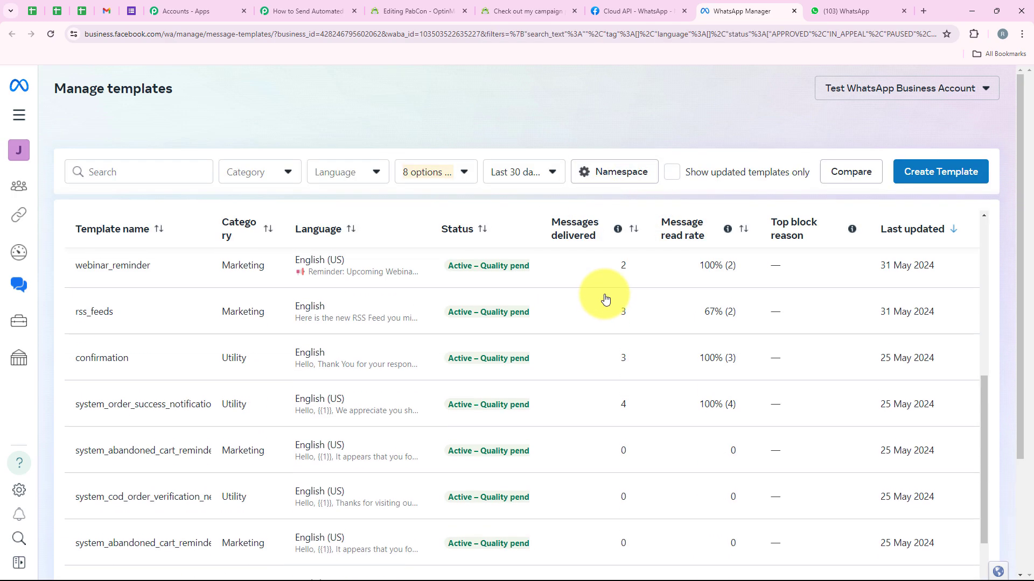
{"action": "scroll", "coordinate": [600, 299], "scroll_direction": "up", "scroll_amount": 2}
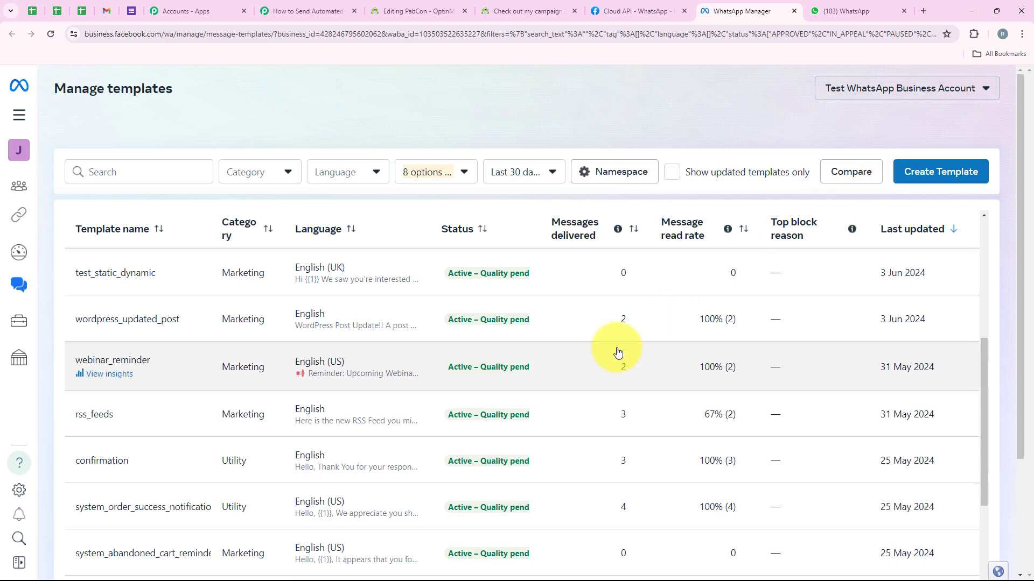
{"action": "scroll", "coordinate": [618, 354], "scroll_direction": "up", "scroll_amount": 2}
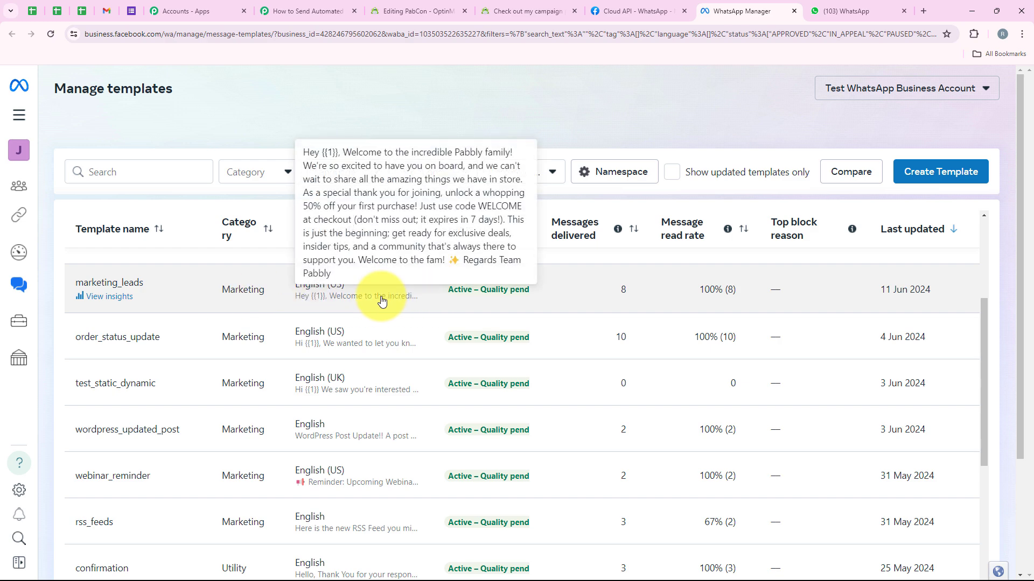
Switch back to Pabbly Connect and select marketing_leads as the WhatsApp message template
{"action": "left_click", "coordinate": [310, 11]}
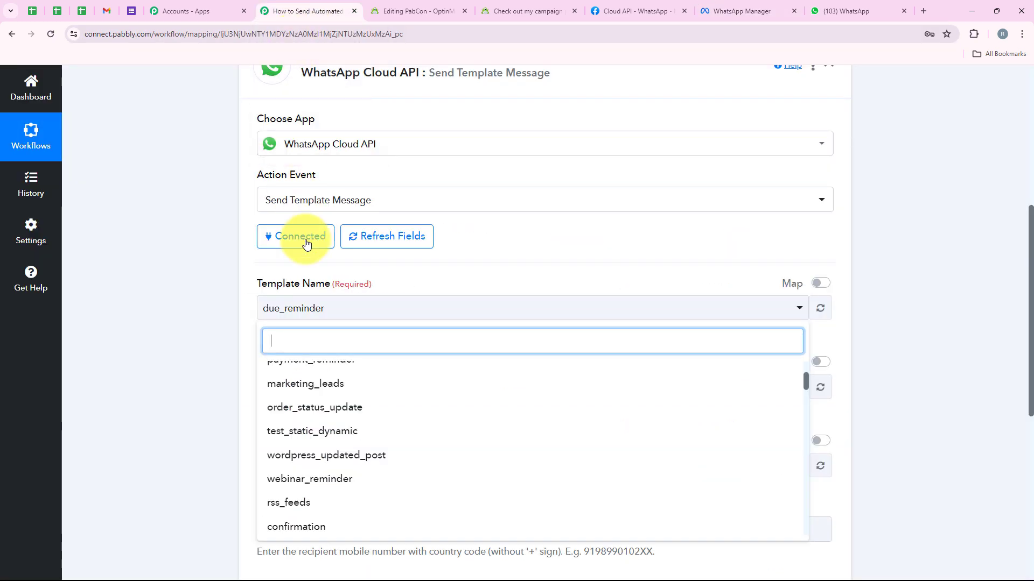
{"action": "left_click", "coordinate": [317, 390]}
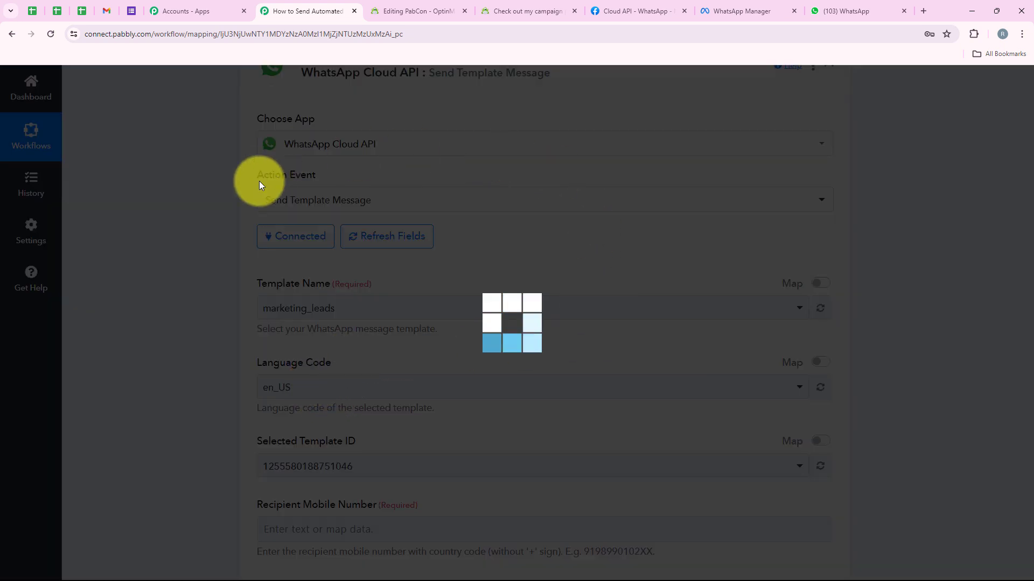
{"action": "scroll", "coordinate": [292, 359], "scroll_direction": "down", "scroll_amount": 2}
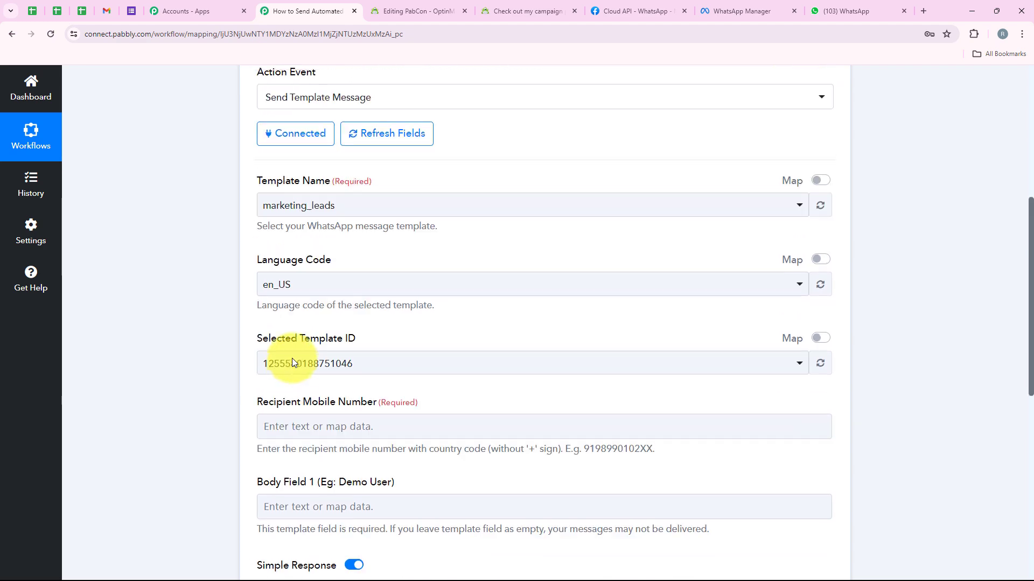
Review the Language Code, Selected Template ID and Recipient Mobile Number fields of the Send Template Message action
{"action": "left_click_drag", "start_coordinate": [251, 263], "coordinate": [342, 270]}
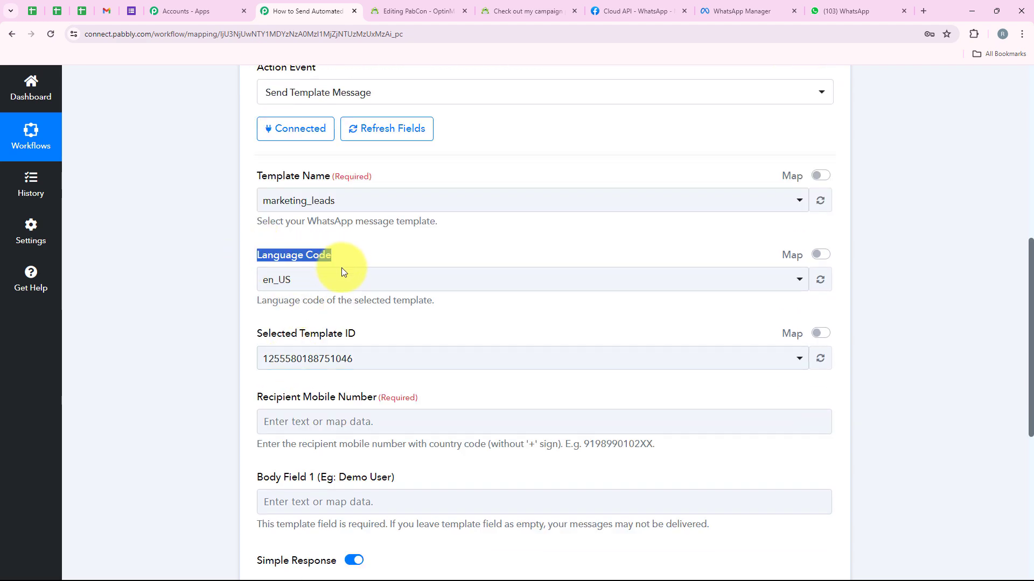
{"action": "left_click_drag", "start_coordinate": [255, 339], "coordinate": [362, 334]}
{"action": "left_click", "coordinate": [364, 331]}
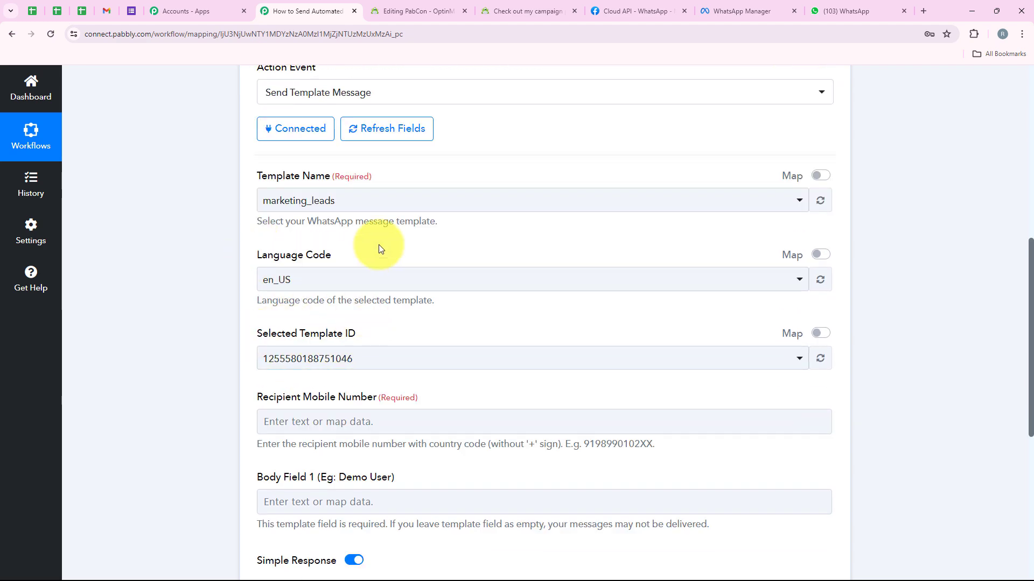
{"action": "scroll", "coordinate": [269, 285], "scroll_direction": "down", "scroll_amount": 2}
{"action": "scroll", "coordinate": [182, 326], "scroll_direction": "down", "scroll_amount": 2}
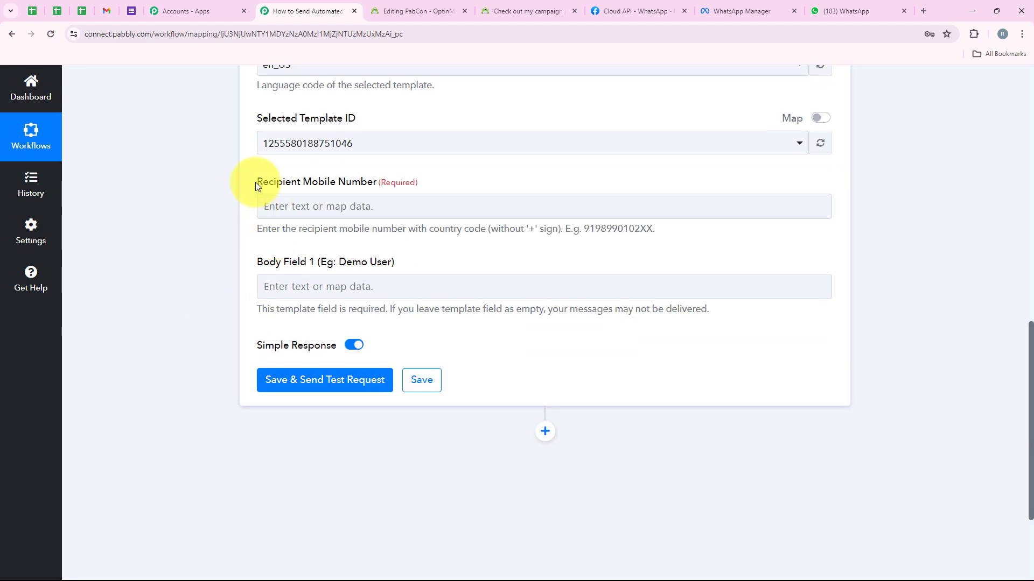
{"action": "left_click_drag", "start_coordinate": [295, 183], "coordinate": [360, 193]}
{"action": "left_click", "coordinate": [359, 224]}
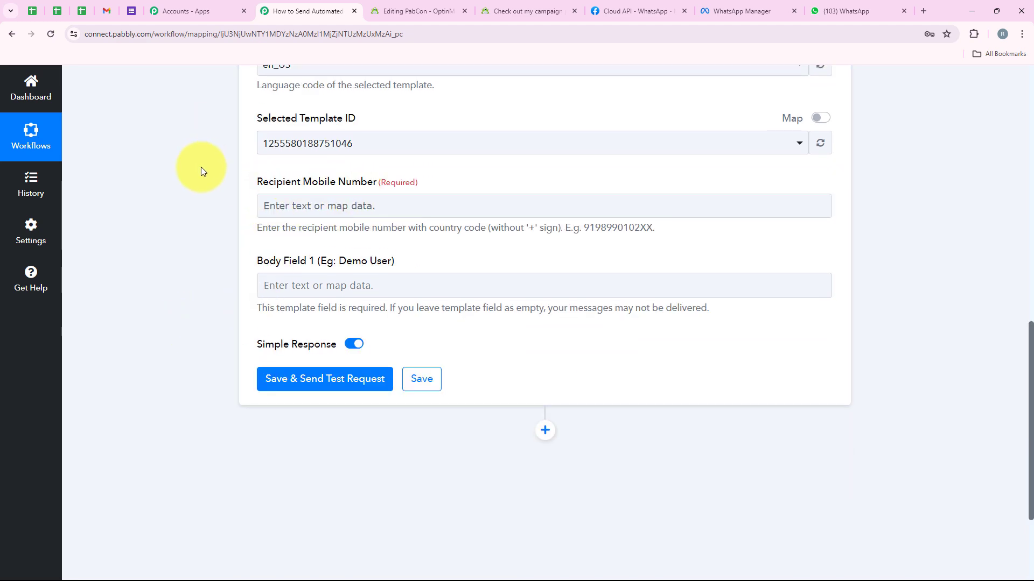
{"action": "scroll", "coordinate": [481, 224], "scroll_direction": "down", "scroll_amount": 1}
Examine the OptinMonster New Lead data available for mapping to Recipient Mobile Number
{"action": "left_click", "coordinate": [362, 215]}
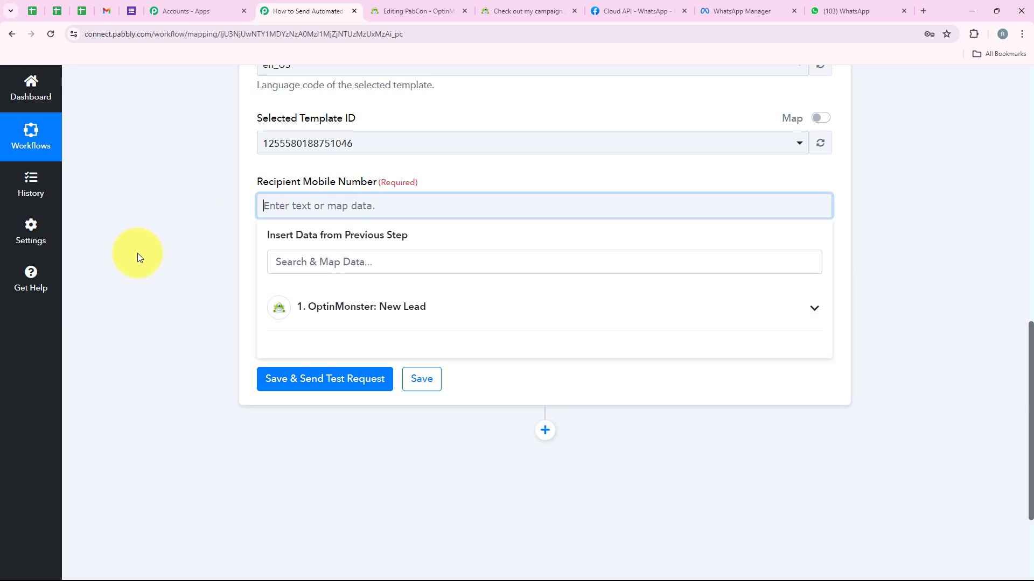
{"action": "scroll", "coordinate": [137, 254], "scroll_direction": "down", "scroll_amount": 2}
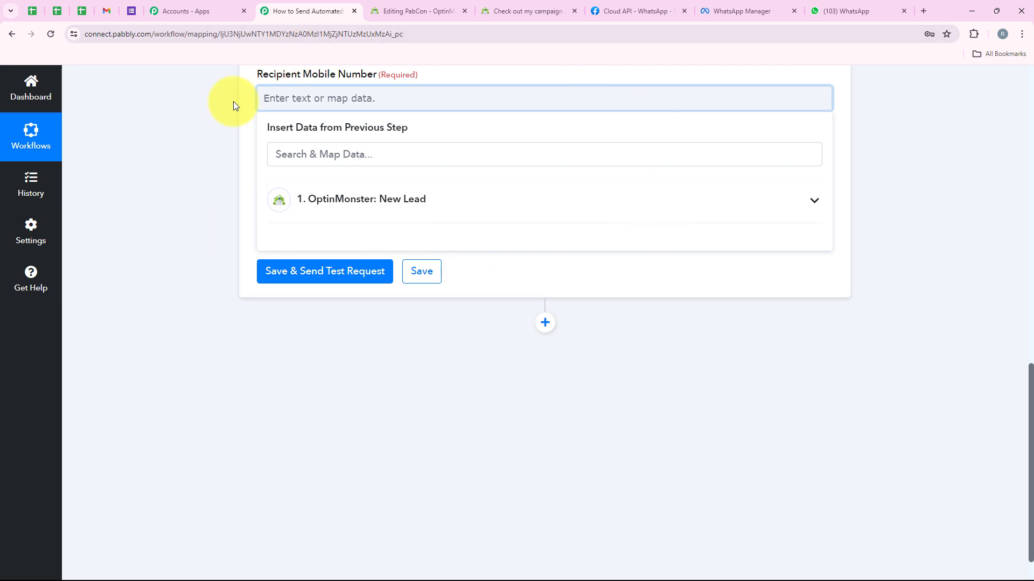
{"action": "left_click", "coordinate": [363, 200]}
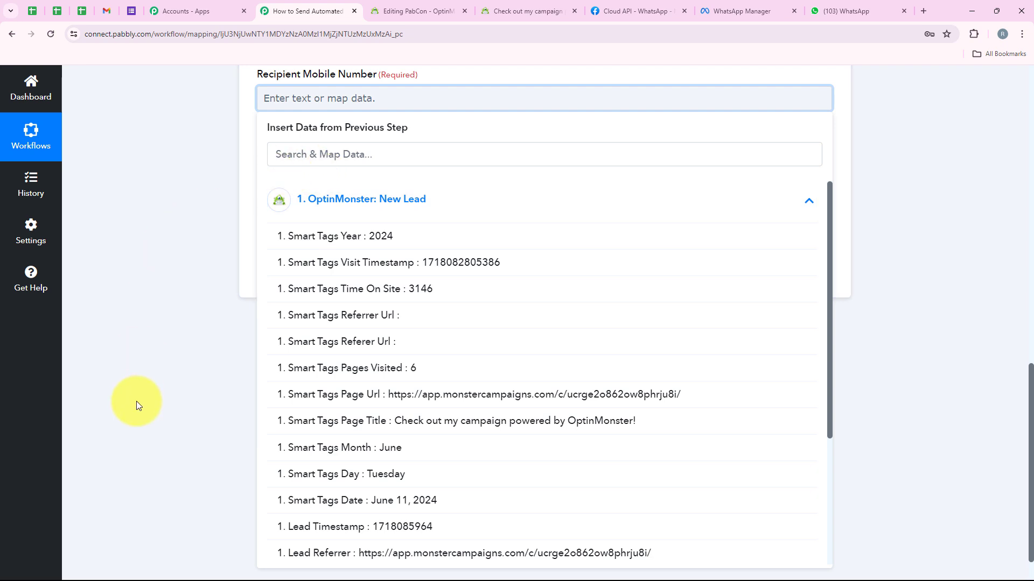
{"action": "left_click", "coordinate": [137, 401]}
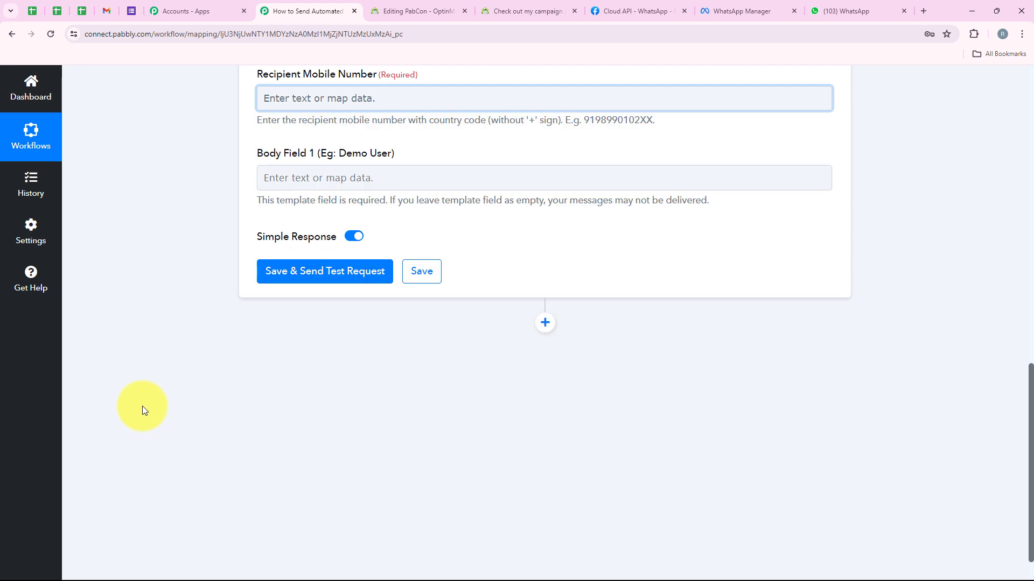
{"action": "scroll", "coordinate": [142, 406], "scroll_direction": "up", "scroll_amount": 2}
{"action": "left_click", "coordinate": [346, 215]}
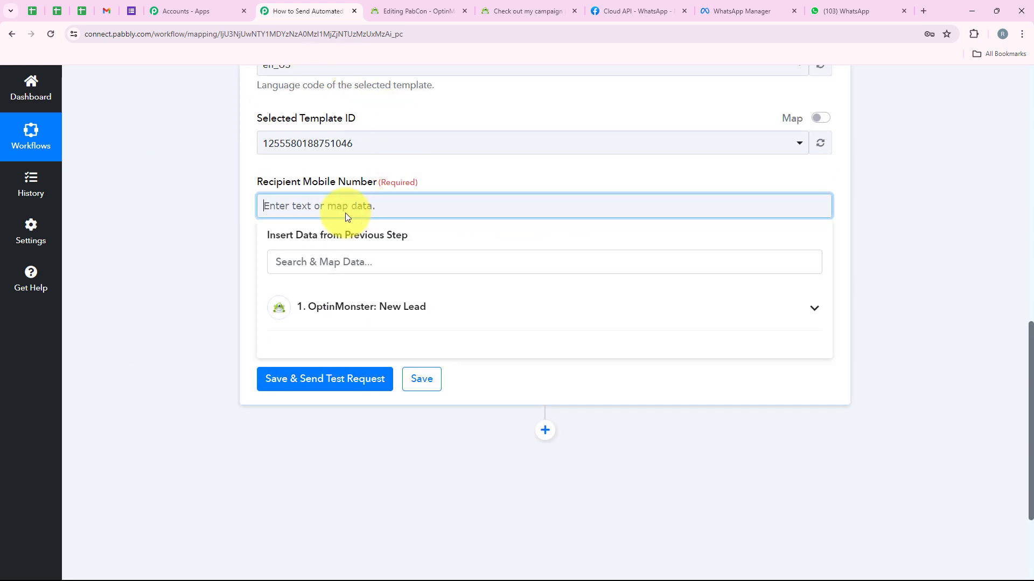
{"action": "type", "text": "99999999999"}
{"action": "left_click", "coordinate": [210, 258]}
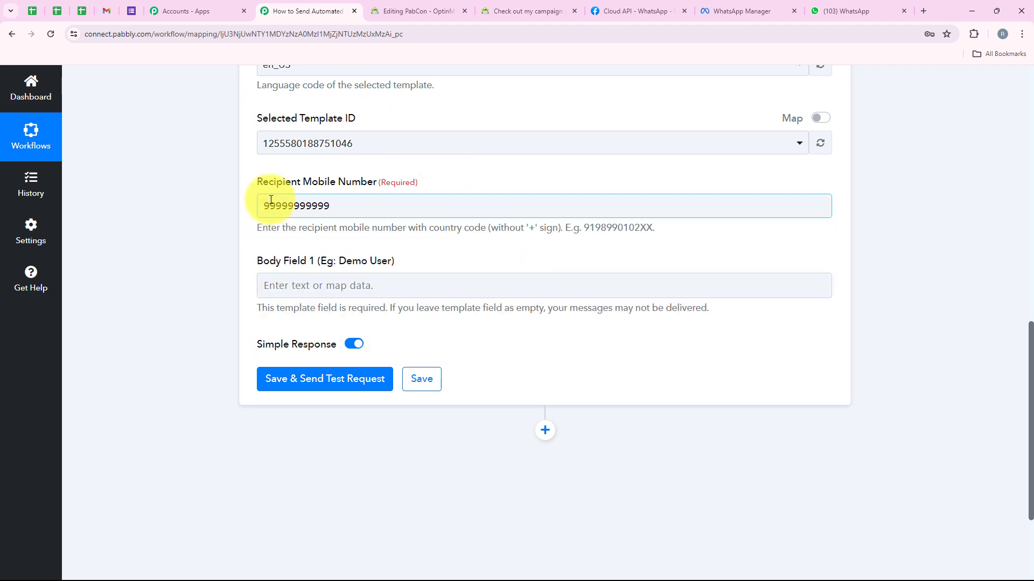
{"action": "left_click_drag", "start_coordinate": [253, 206], "coordinate": [328, 209]}
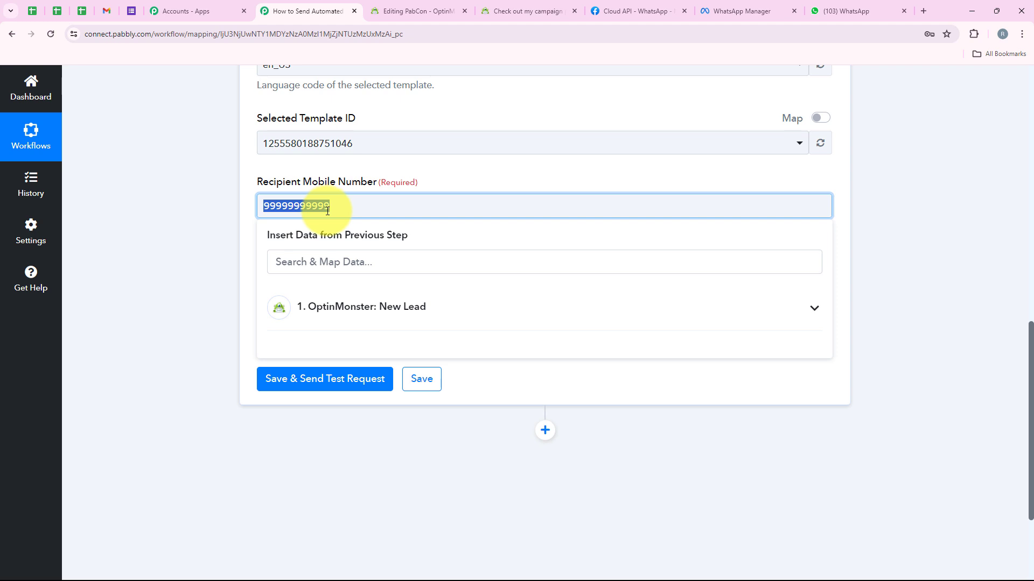
{"action": "key", "text": "BackSpace"}
Search the OptinMonster New Lead data for "phone" and map Lead Phone to Recipient Mobile Number
{"action": "left_click", "coordinate": [280, 325]}
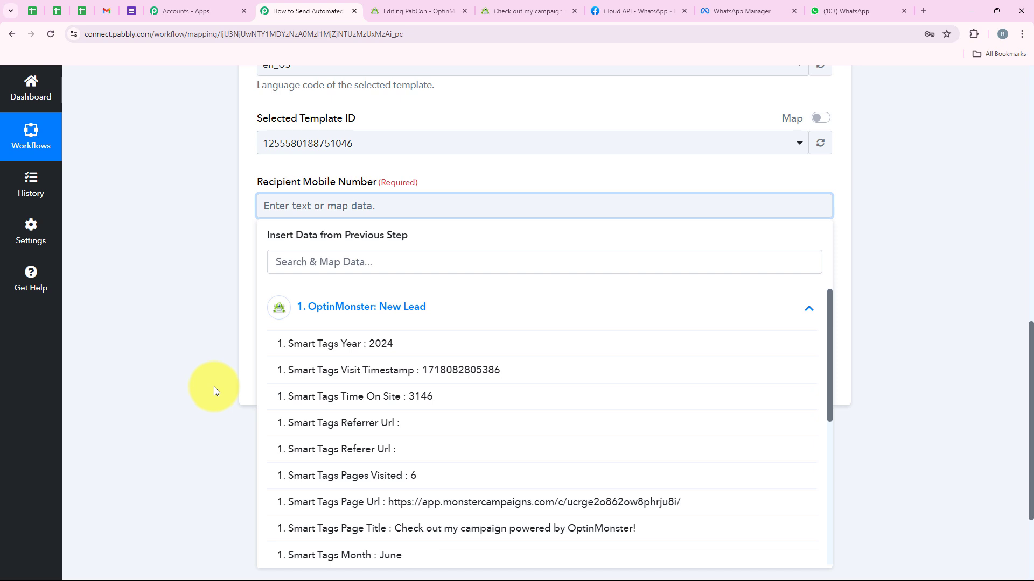
{"action": "left_click", "coordinate": [340, 212]}
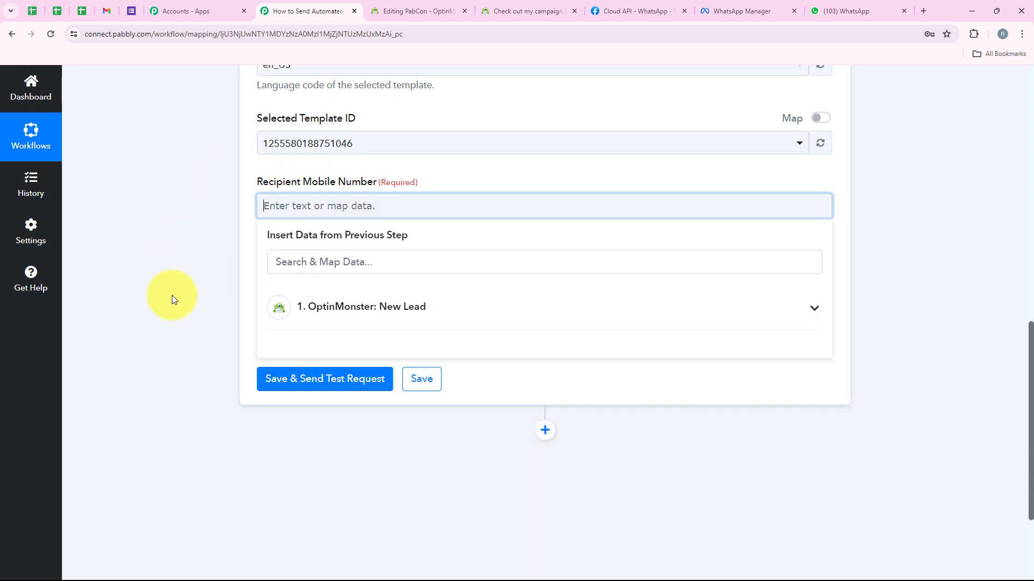
{"action": "type", "text": "phone"}
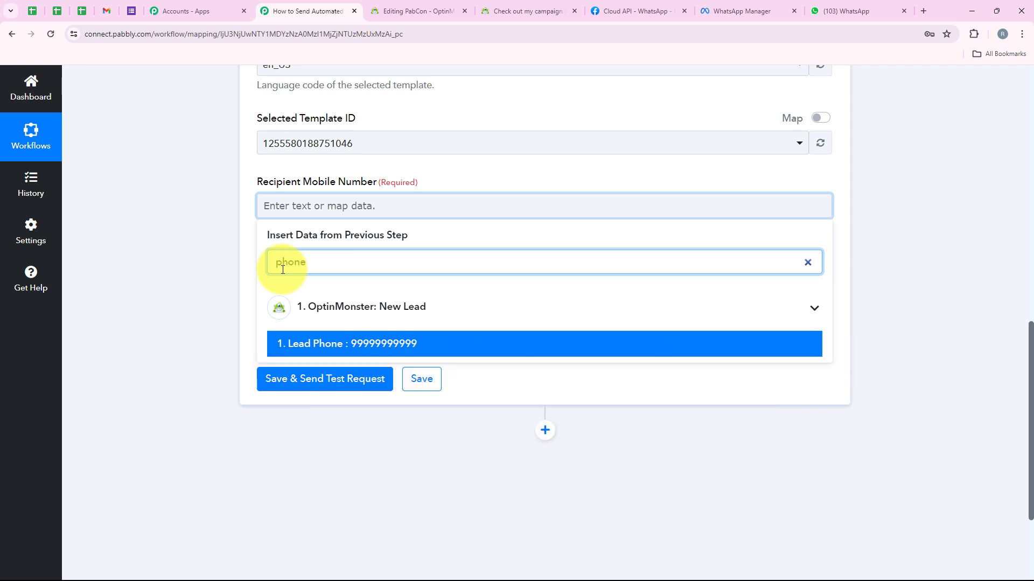
{"action": "left_click", "coordinate": [337, 338]}
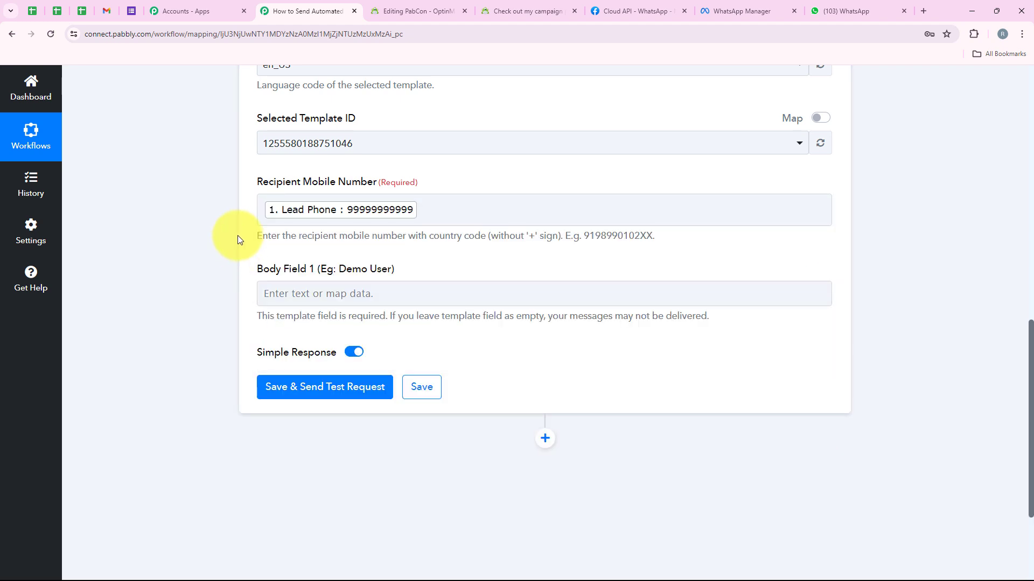
Check Body Field 1, then switch to WhatsApp Manager and examine the {{1}} variable in the marketing_leads template's body
{"action": "scroll", "coordinate": [240, 239], "scroll_direction": "down", "scroll_amount": 2}
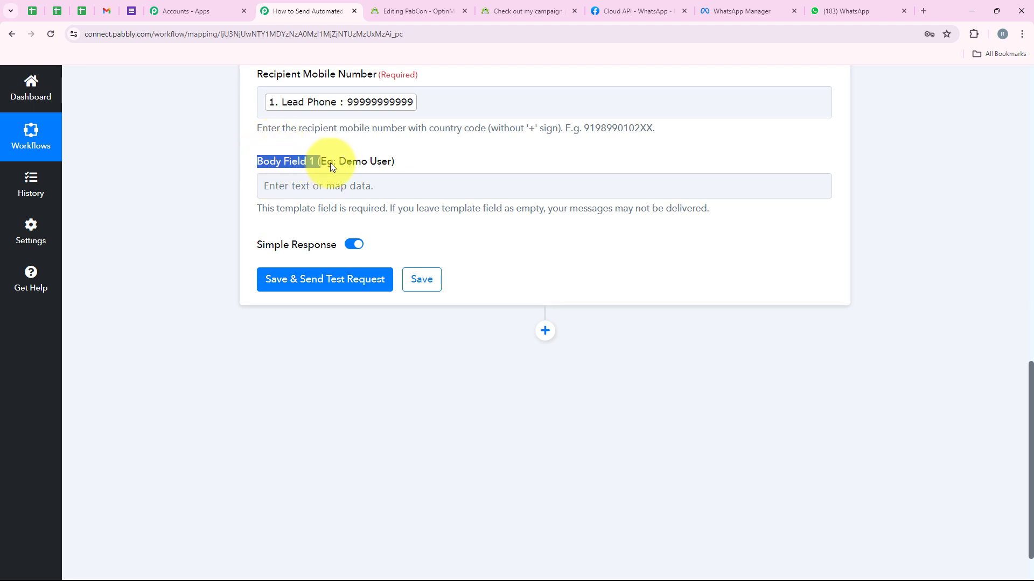
{"action": "left_click", "coordinate": [422, 161]}
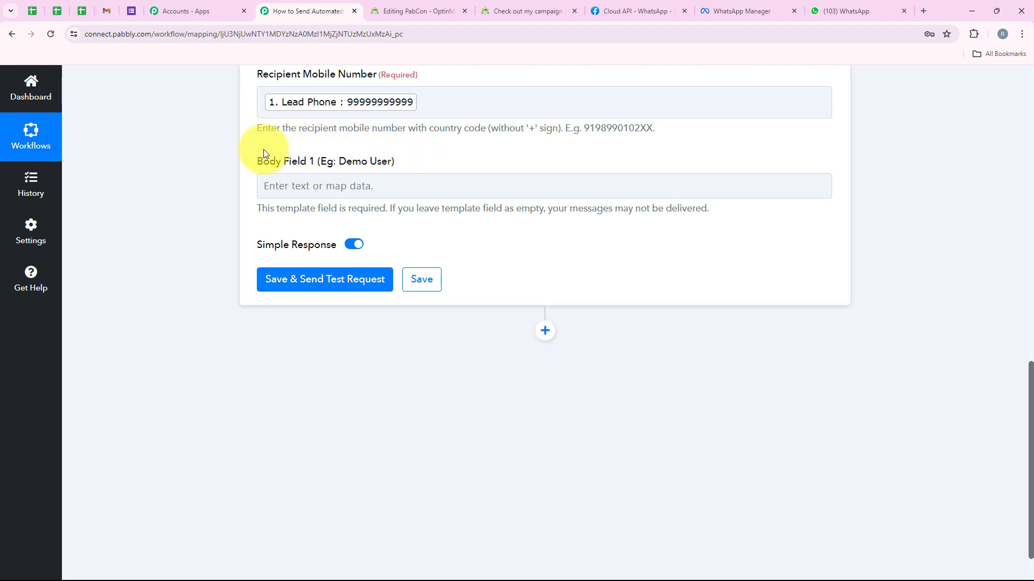
{"action": "left_click_drag", "start_coordinate": [246, 196], "coordinate": [251, 212]}
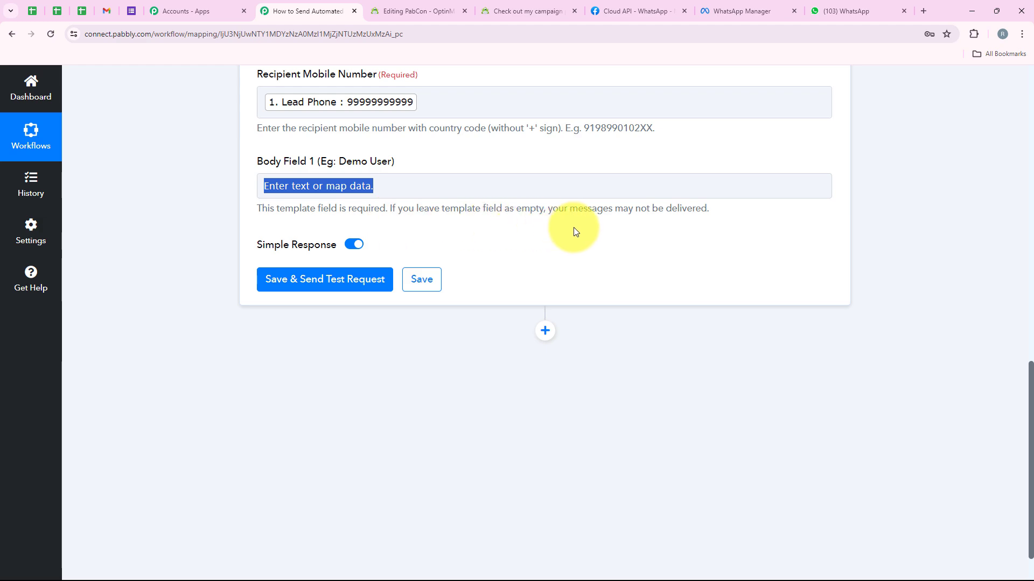
{"action": "left_click", "coordinate": [742, 11]}
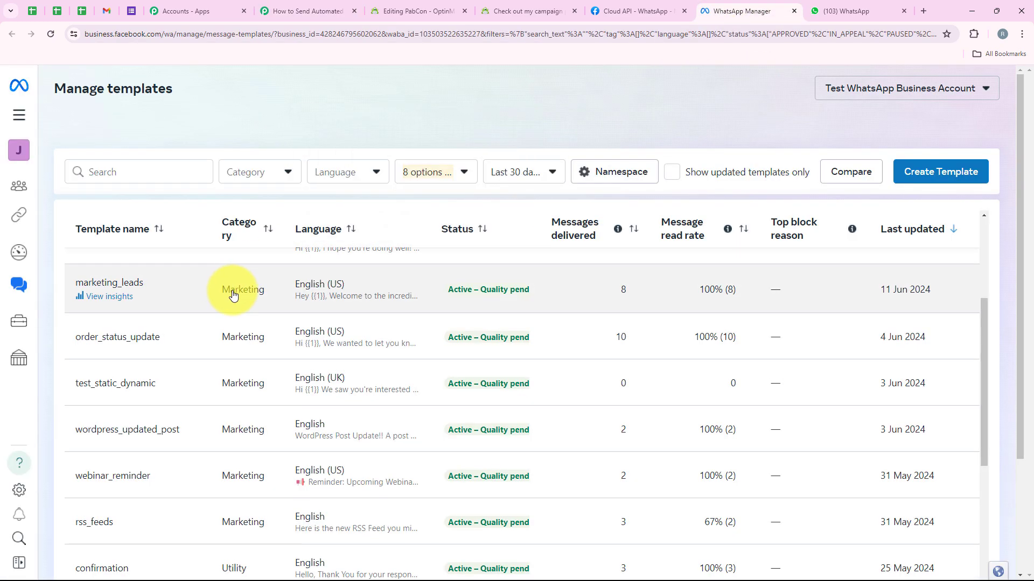
{"action": "left_click", "coordinate": [141, 294]}
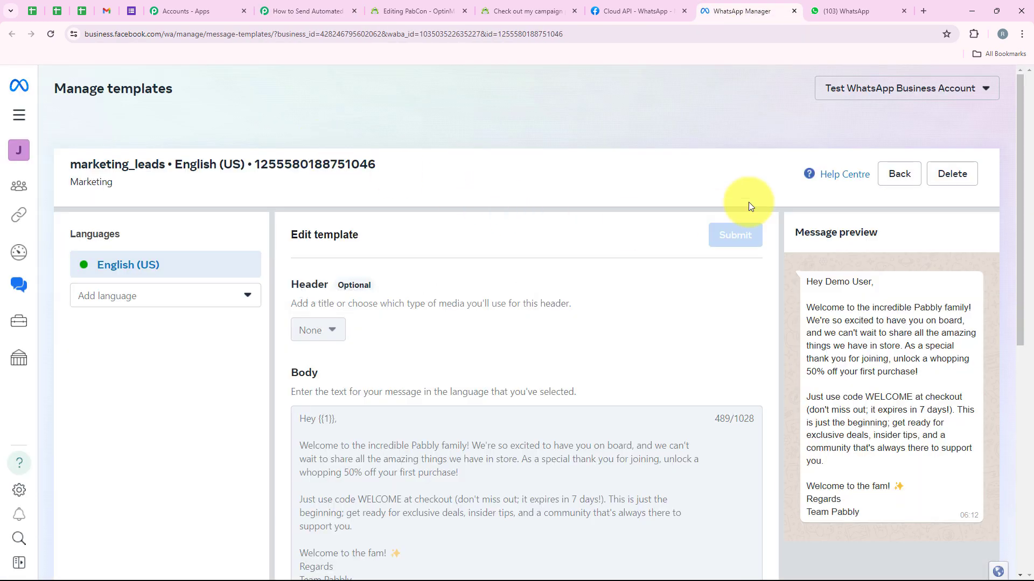
{"action": "scroll", "coordinate": [370, 369], "scroll_direction": "down", "scroll_amount": 2}
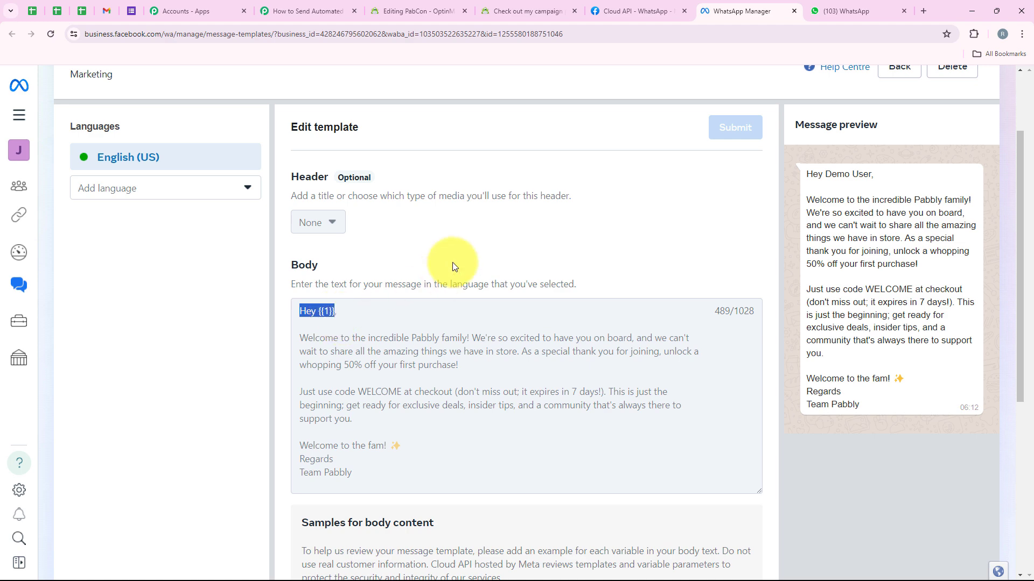
{"action": "left_click", "coordinate": [499, 250]}
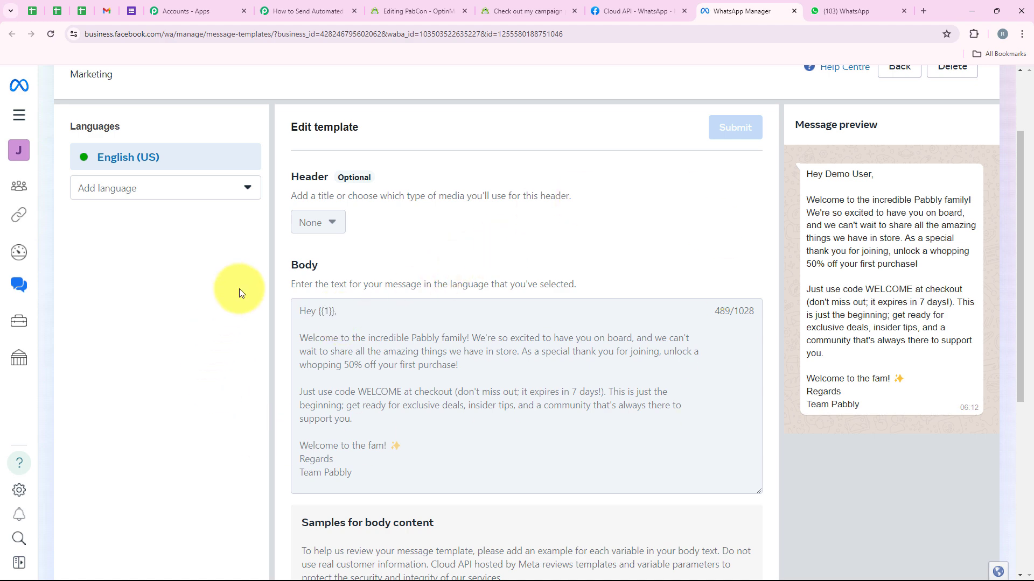
{"action": "scroll", "coordinate": [240, 289], "scroll_direction": "up", "scroll_amount": 2}
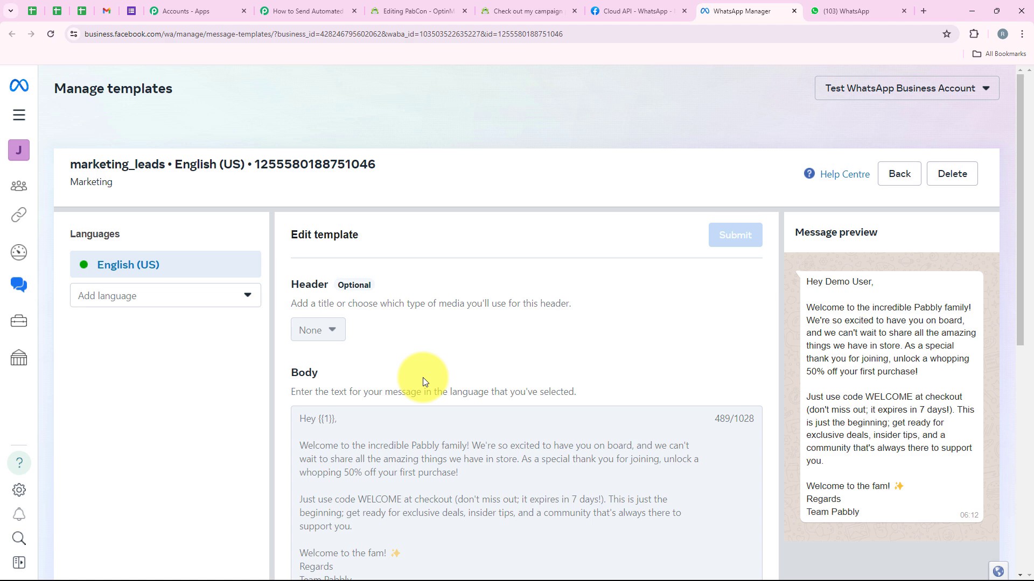
{"action": "scroll", "coordinate": [422, 381], "scroll_direction": "down", "scroll_amount": 2}
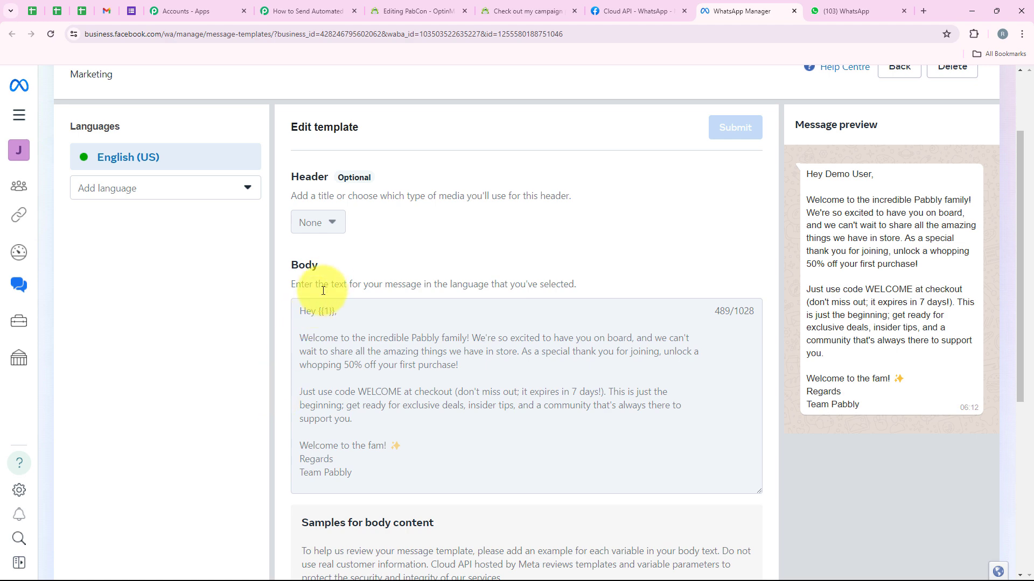
{"action": "left_click_drag", "start_coordinate": [328, 319], "coordinate": [338, 315]}
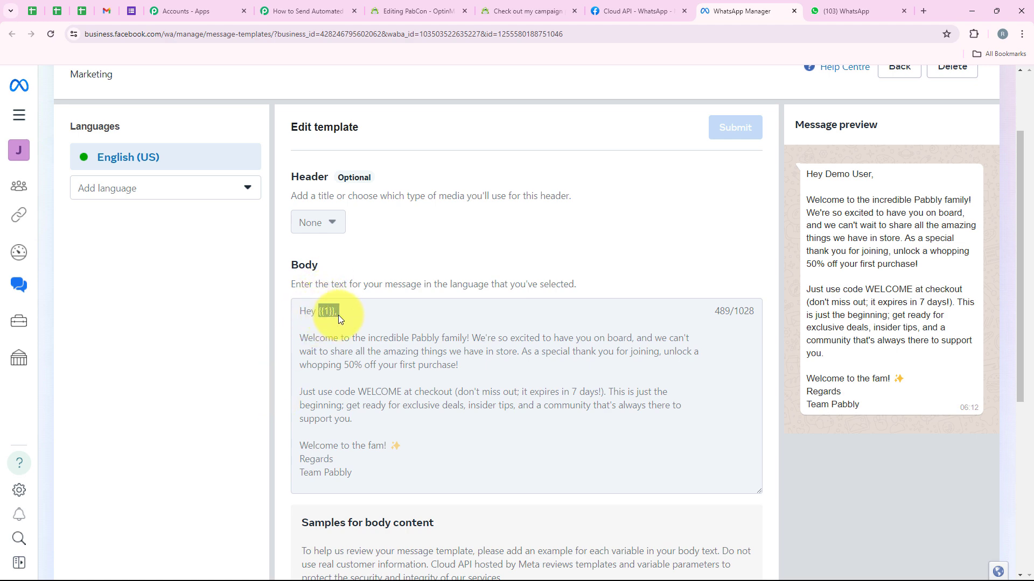
Switch back to Pabbly Connect and map Lead FirstName followed by Lead LastName to Body Field 1
{"action": "left_click", "coordinate": [303, 10]}
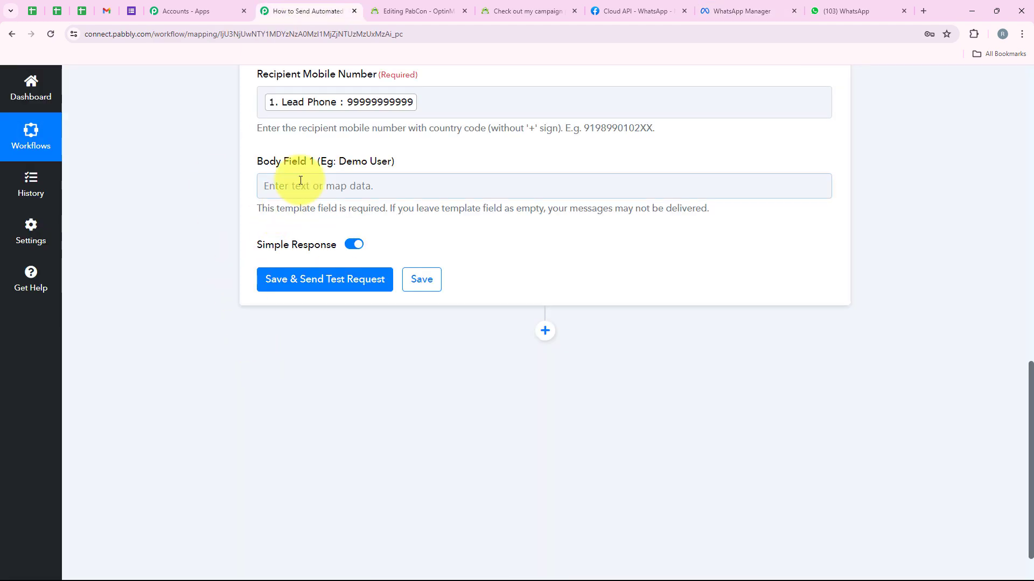
{"action": "left_click", "coordinate": [280, 186]}
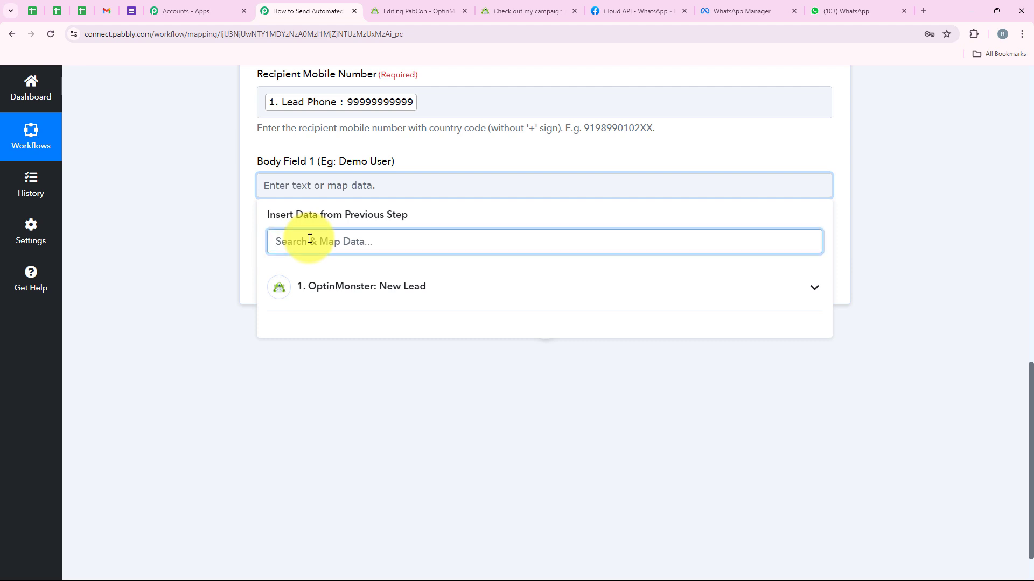
{"action": "type", "text": "name"}
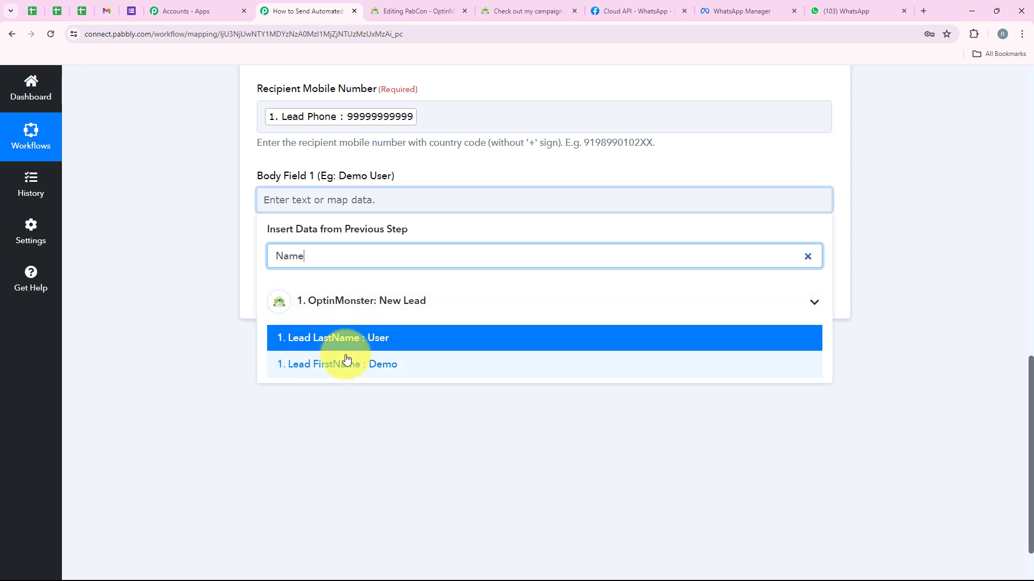
{"action": "left_click", "coordinate": [313, 362]}
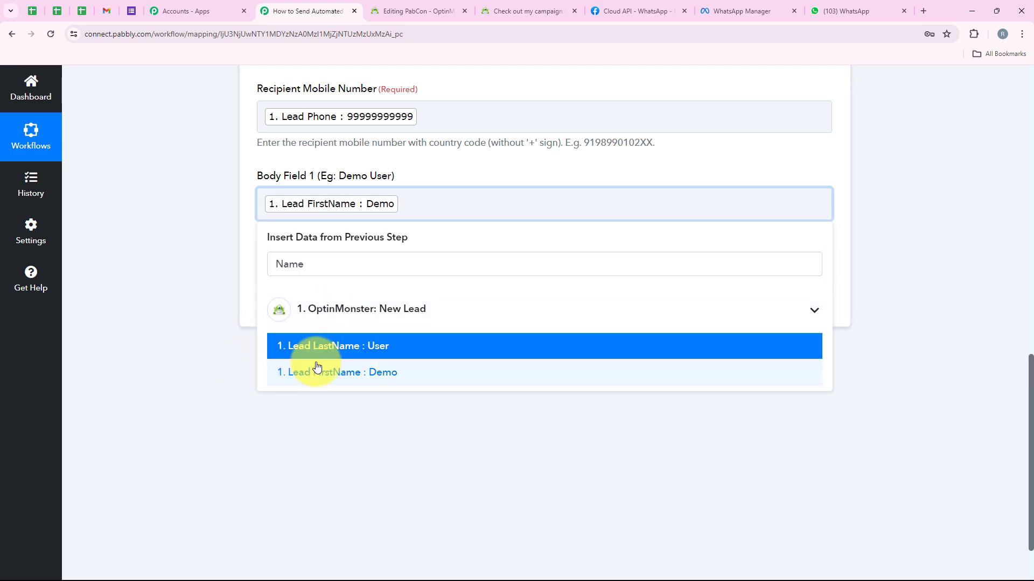
{"action": "left_click", "coordinate": [317, 347]}
Review the mapped recipient number and body field, then save the action and send a test request
{"action": "scroll", "coordinate": [252, 383], "scroll_direction": "down", "scroll_amount": 2}
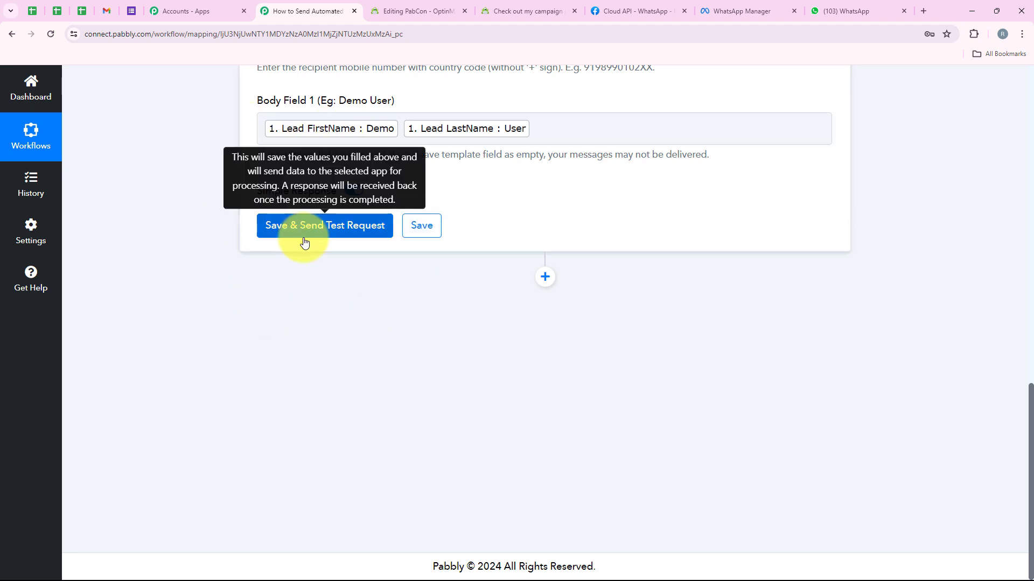
{"action": "scroll", "coordinate": [345, 405], "scroll_direction": "up", "scroll_amount": 2}
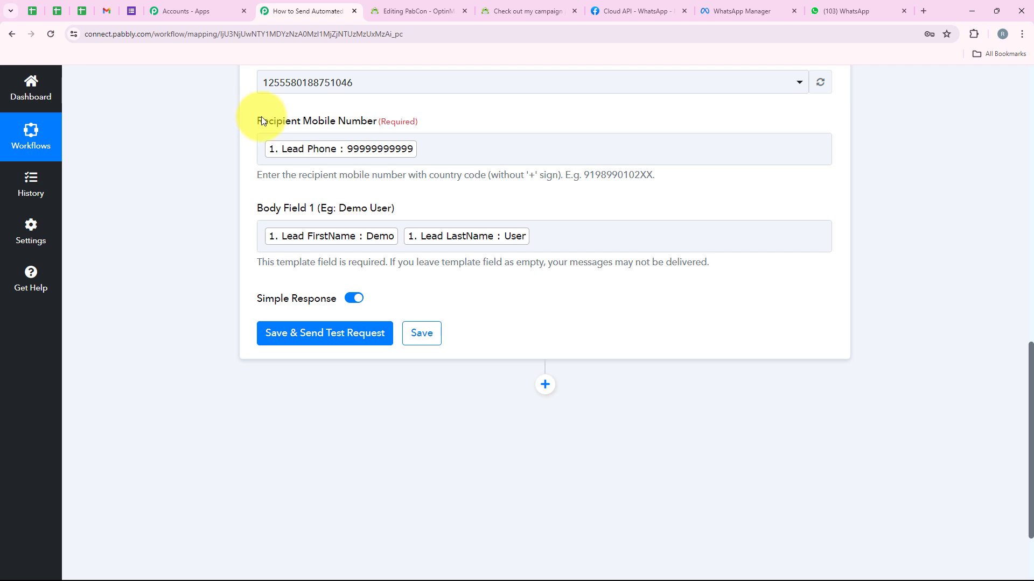
{"action": "left_click_drag", "start_coordinate": [257, 120], "coordinate": [376, 122]}
{"action": "left_click", "coordinate": [196, 231]}
{"action": "scroll", "coordinate": [196, 233], "scroll_direction": "down", "scroll_amount": 2}
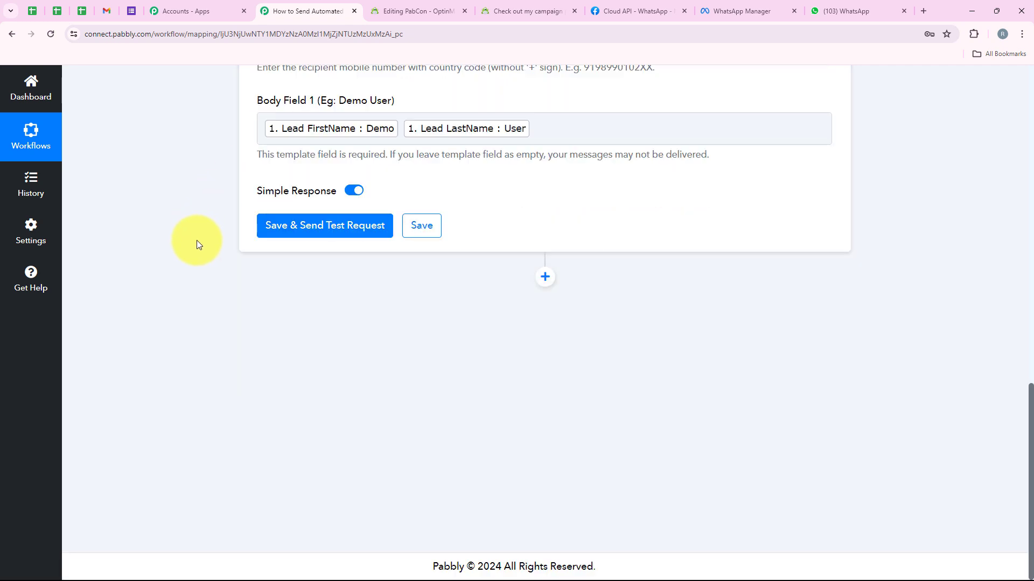
{"action": "left_click", "coordinate": [342, 226]}
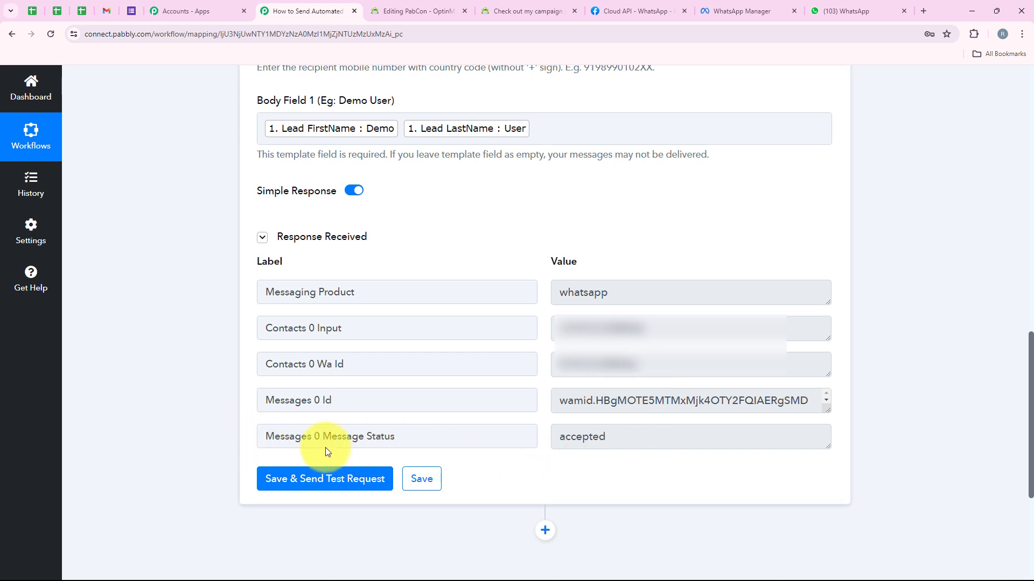
Check the Messages 0 Message Status value in the response, and switch to WhatsApp to view the WhatsApp API chat
{"action": "left_click_drag", "start_coordinate": [320, 437], "coordinate": [421, 435]}
{"action": "left_click_drag", "start_coordinate": [635, 438], "coordinate": [537, 430]}
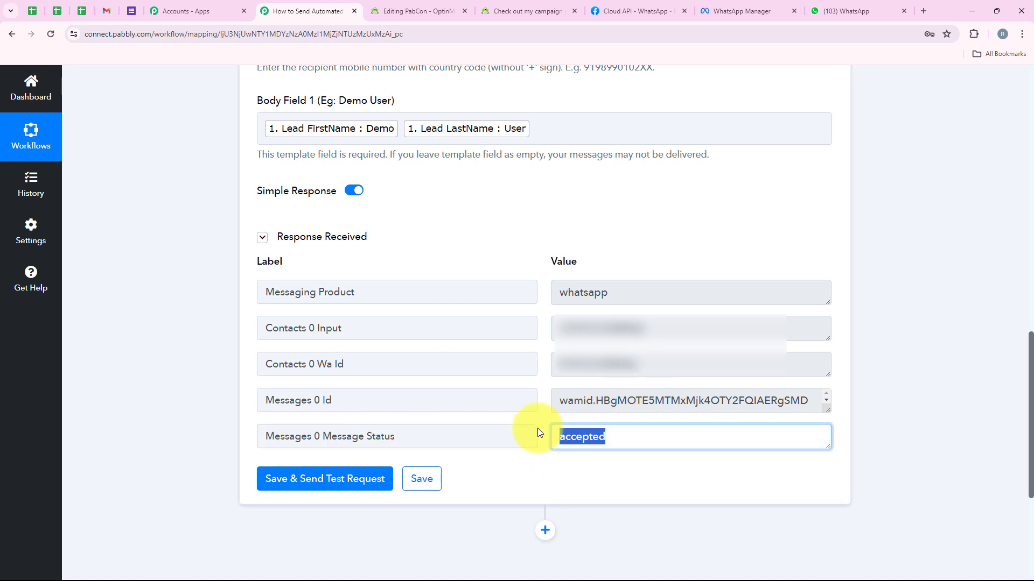
{"action": "left_click", "coordinate": [479, 226]}
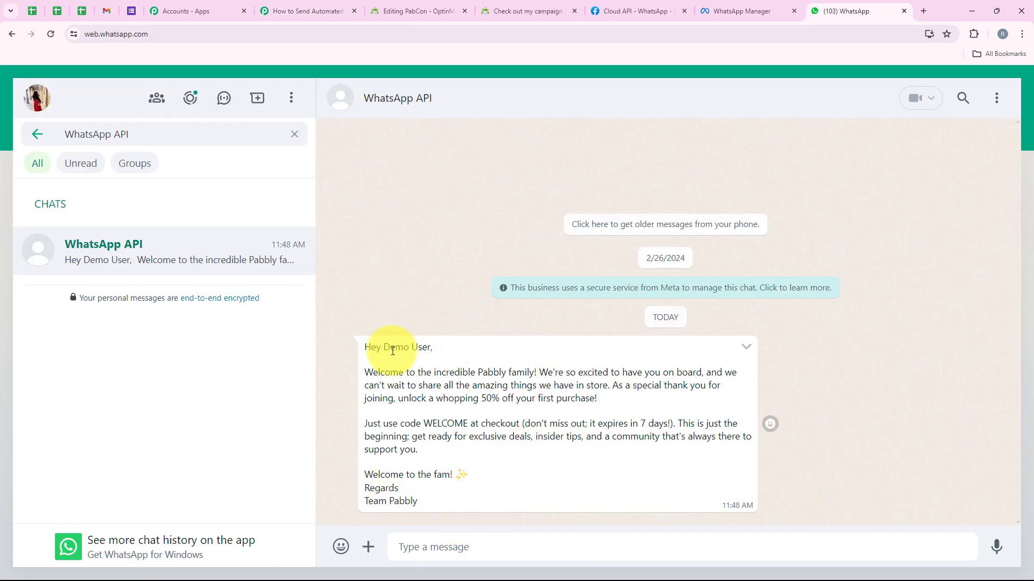
Check the lead's name in the WhatsApp message greeting, and switch back to the Pabbly Connect workflow
{"action": "left_click_drag", "start_coordinate": [383, 350], "coordinate": [406, 357]}
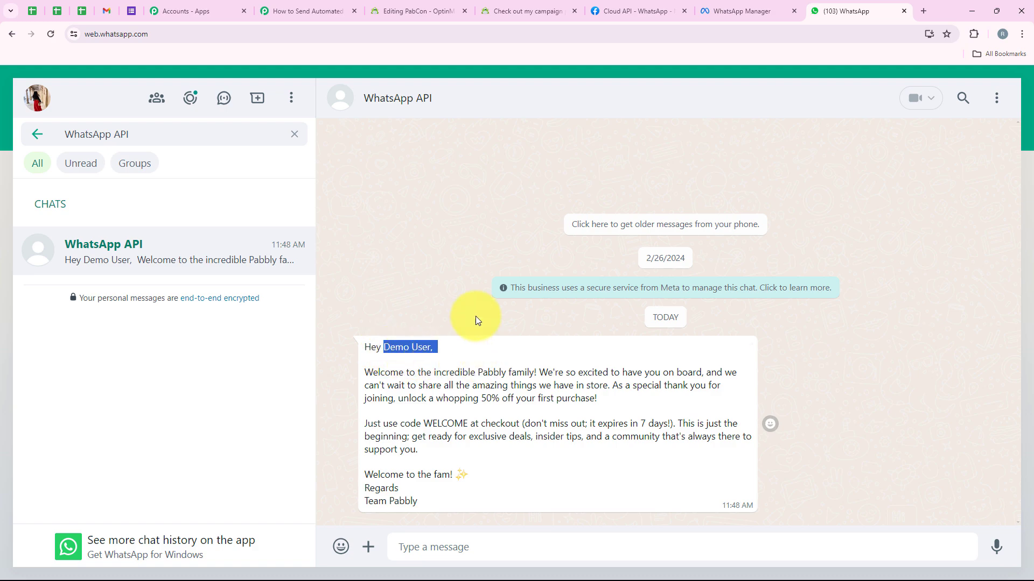
{"action": "left_click", "coordinate": [329, 384]}
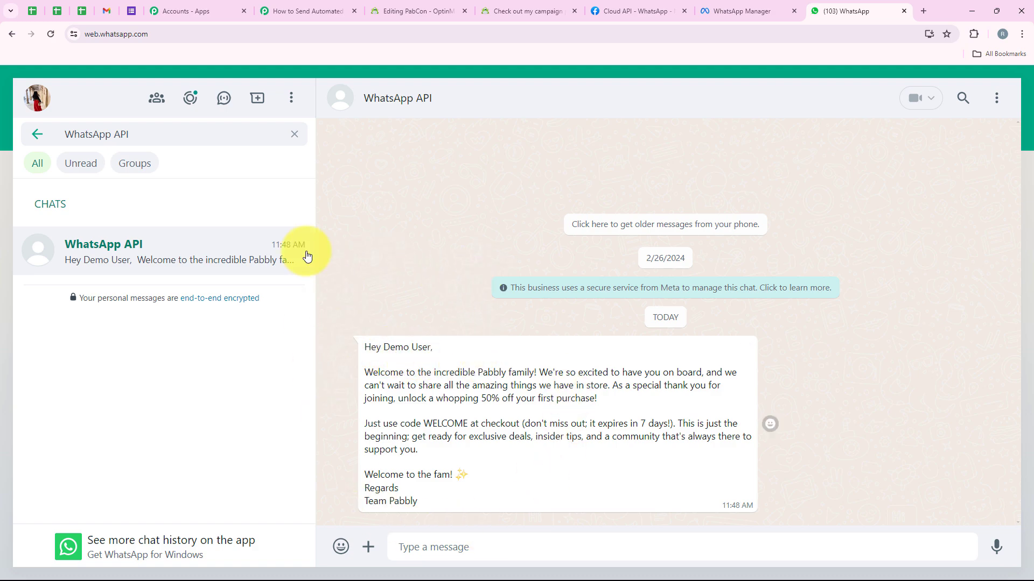
{"action": "left_click", "coordinate": [301, 11]}
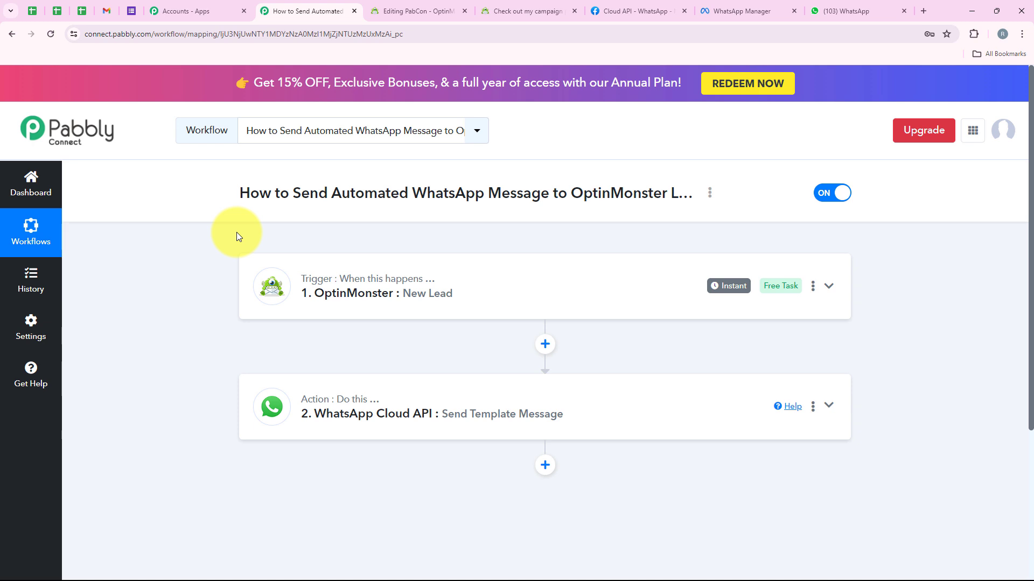
Reload the OptinMonster campaign page, open its sign-up form and fill in the test lead's name, email and phone number
{"action": "left_click", "coordinate": [512, 16]}
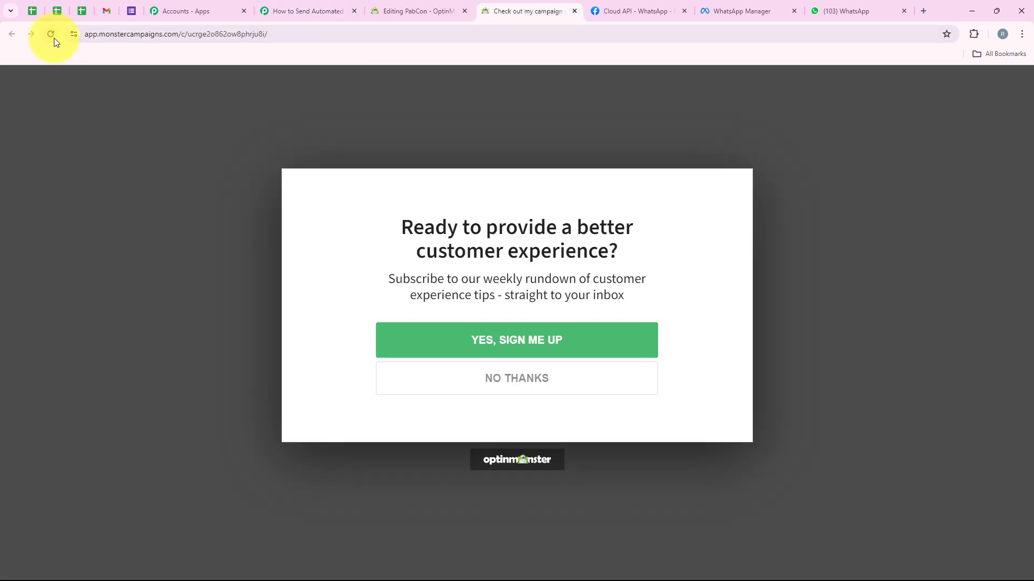
{"action": "left_click", "coordinate": [50, 34]}
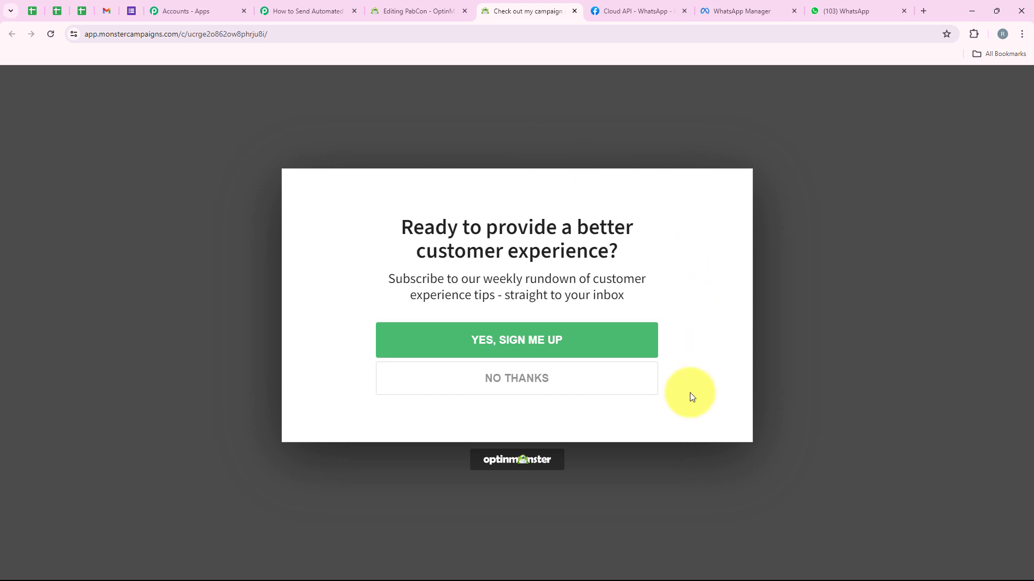
{"action": "left_click", "coordinate": [469, 330]}
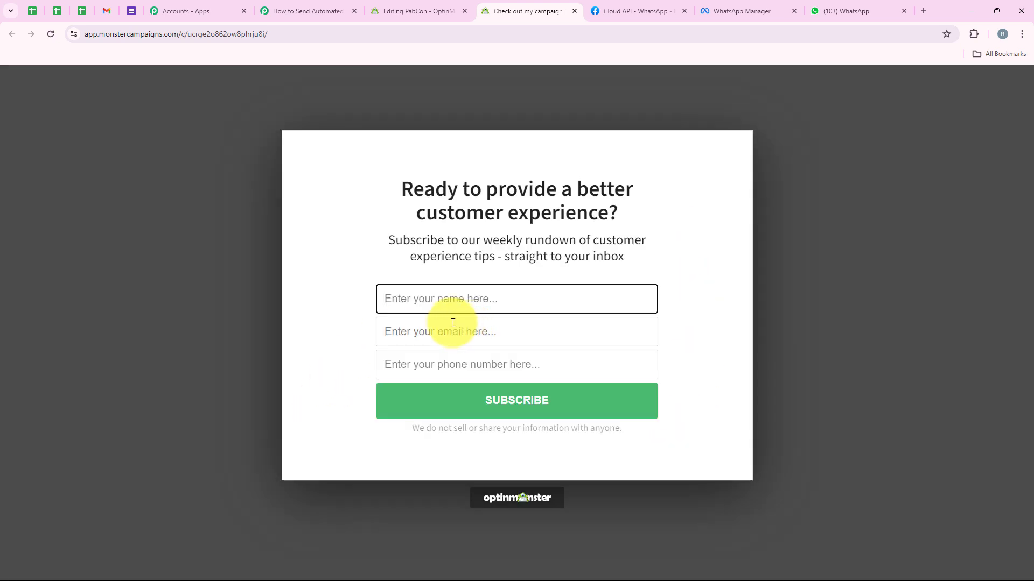
{"action": "left_click", "coordinate": [427, 297]}
{"action": "left_click", "coordinate": [457, 358]}
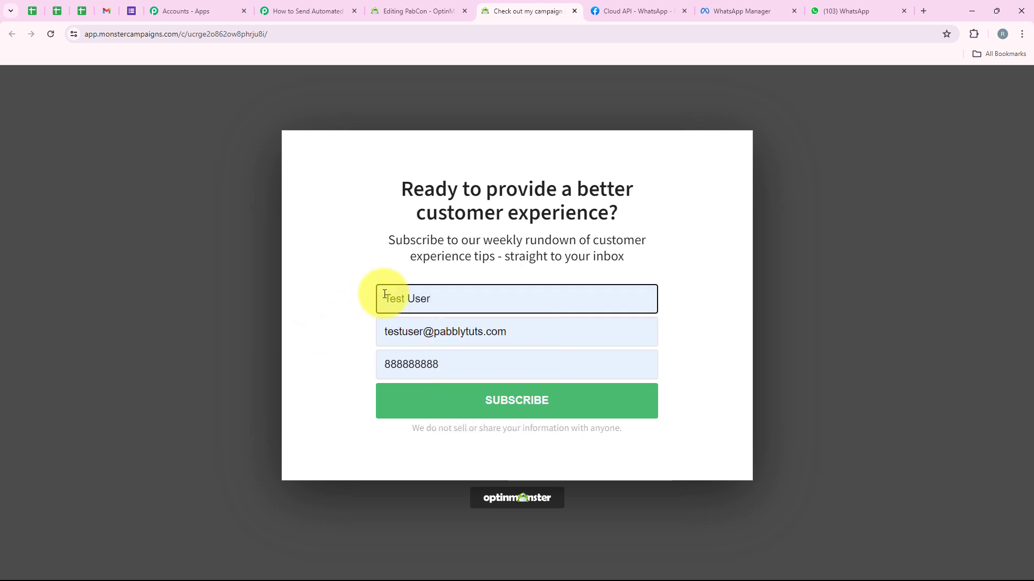
Review the test lead's name, email and phone number, submit the subscription and check the sign-up confirmation
{"action": "left_click", "coordinate": [419, 297]}
{"action": "left_click_drag", "start_coordinate": [431, 298], "coordinate": [538, 339]}
{"action": "left_click", "coordinate": [461, 359]}
{"action": "left_click_drag", "start_coordinate": [461, 359], "coordinate": [363, 371]}
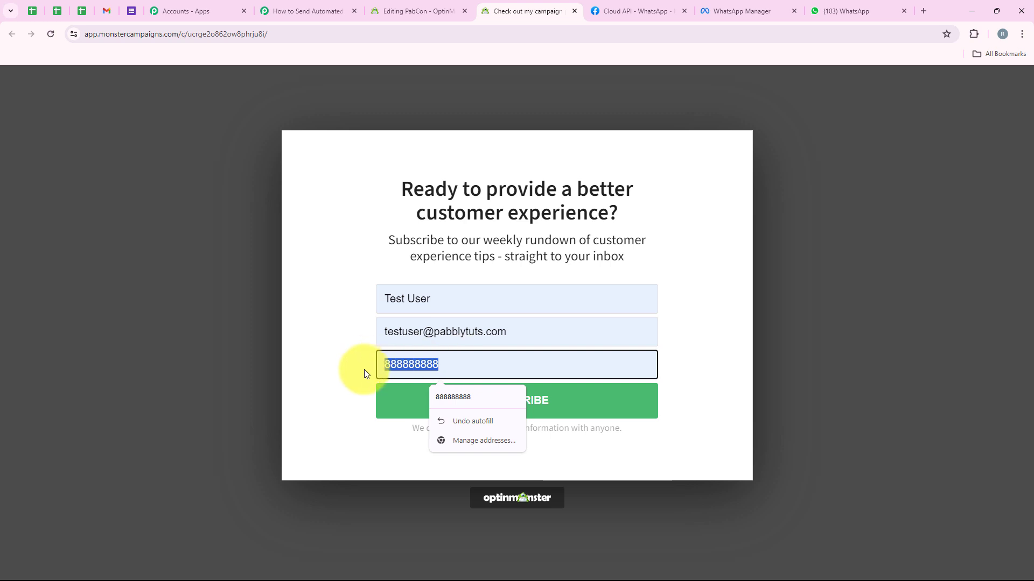
{"action": "left_click", "coordinate": [535, 400]}
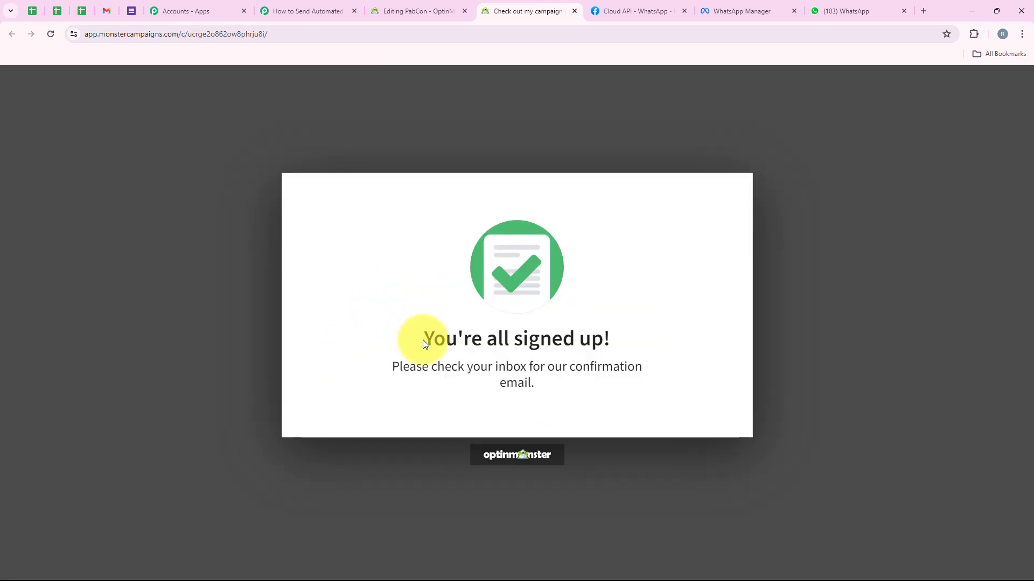
{"action": "left_click_drag", "start_coordinate": [422, 340], "coordinate": [645, 324]}
{"action": "left_click", "coordinate": [647, 291]}
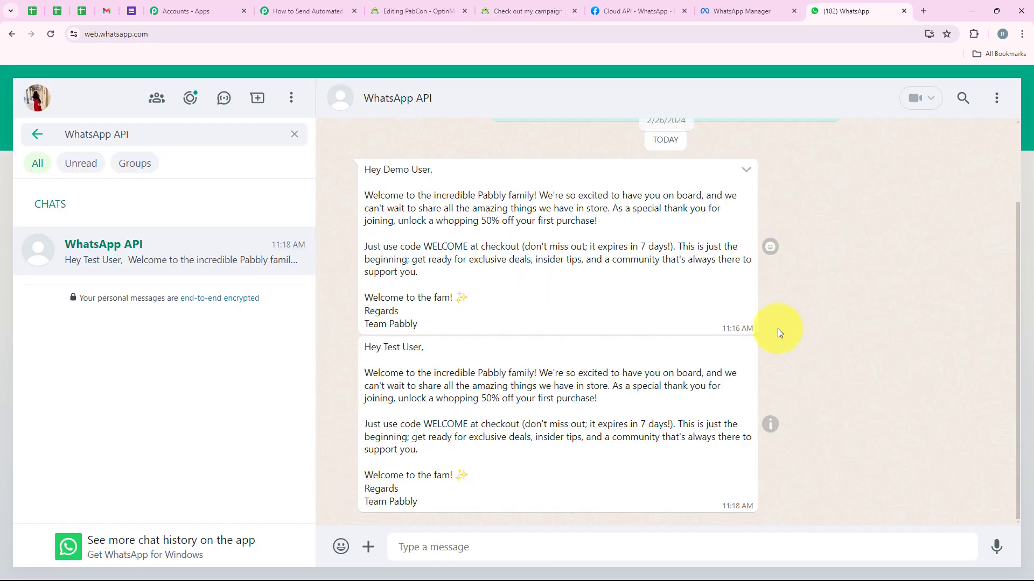
Check the new lead's name in the latest WhatsApp API message and compare the chat with the Pabbly Connect workflow
{"action": "left_click_drag", "start_coordinate": [383, 348], "coordinate": [427, 349]}
{"action": "left_click", "coordinate": [279, 6]}
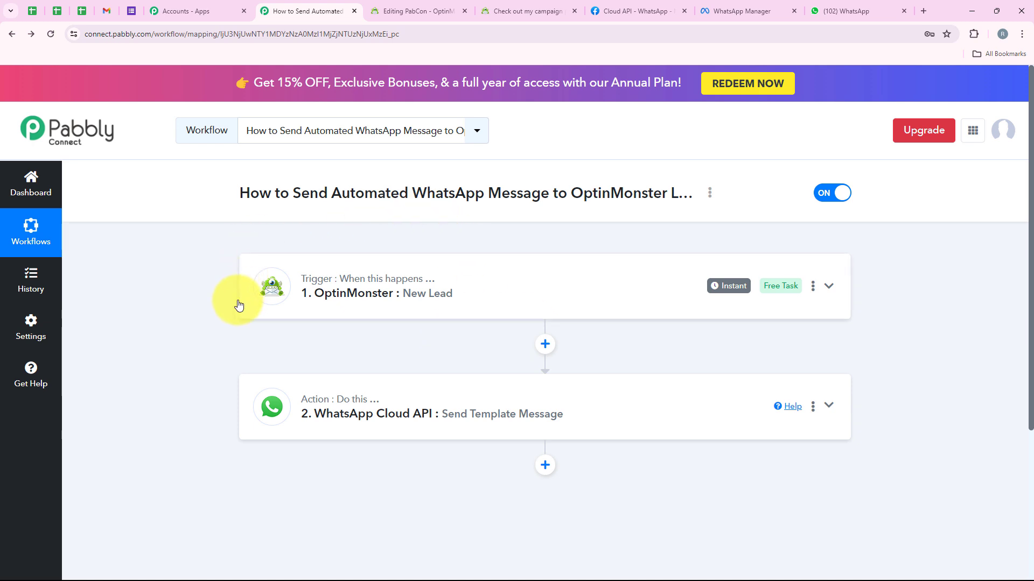
{"action": "left_click", "coordinate": [843, 11]}
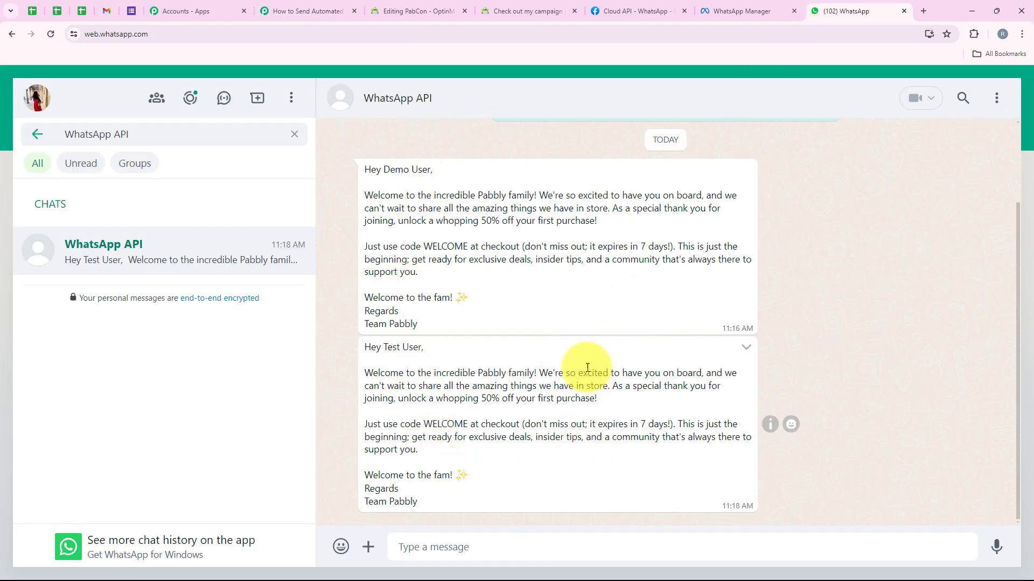
{"action": "left_click", "coordinate": [301, 11]}
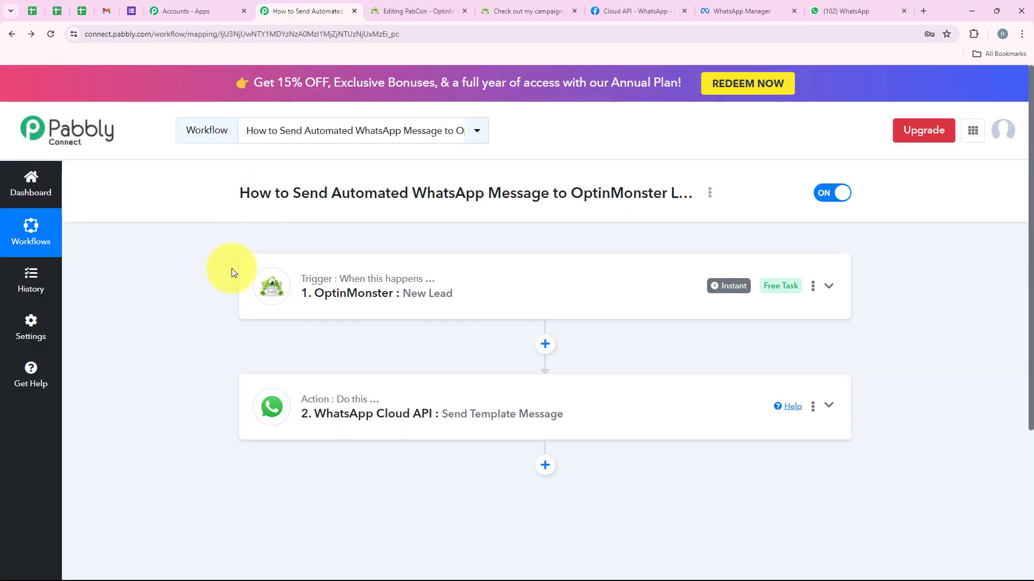